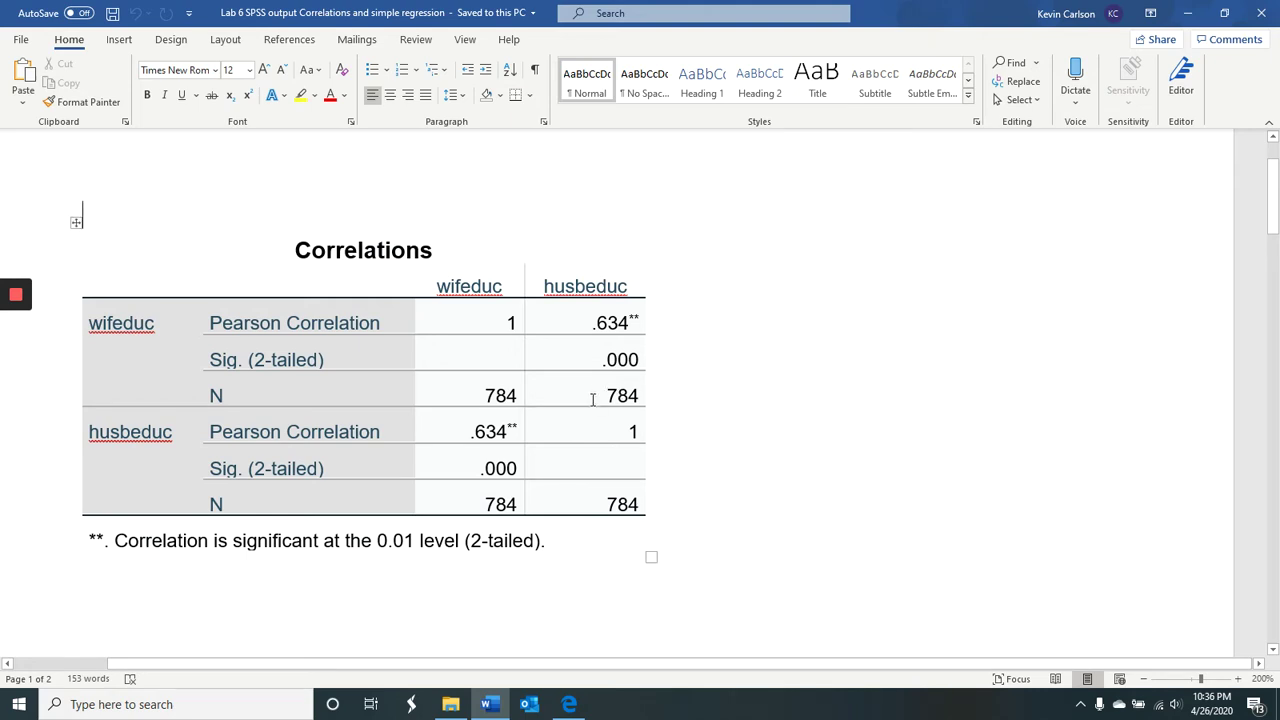
Step: Highlight the husbeduc sample size of 784, then launch Calculator alongside the Word document
left_click_drag(593, 399, 666, 394)
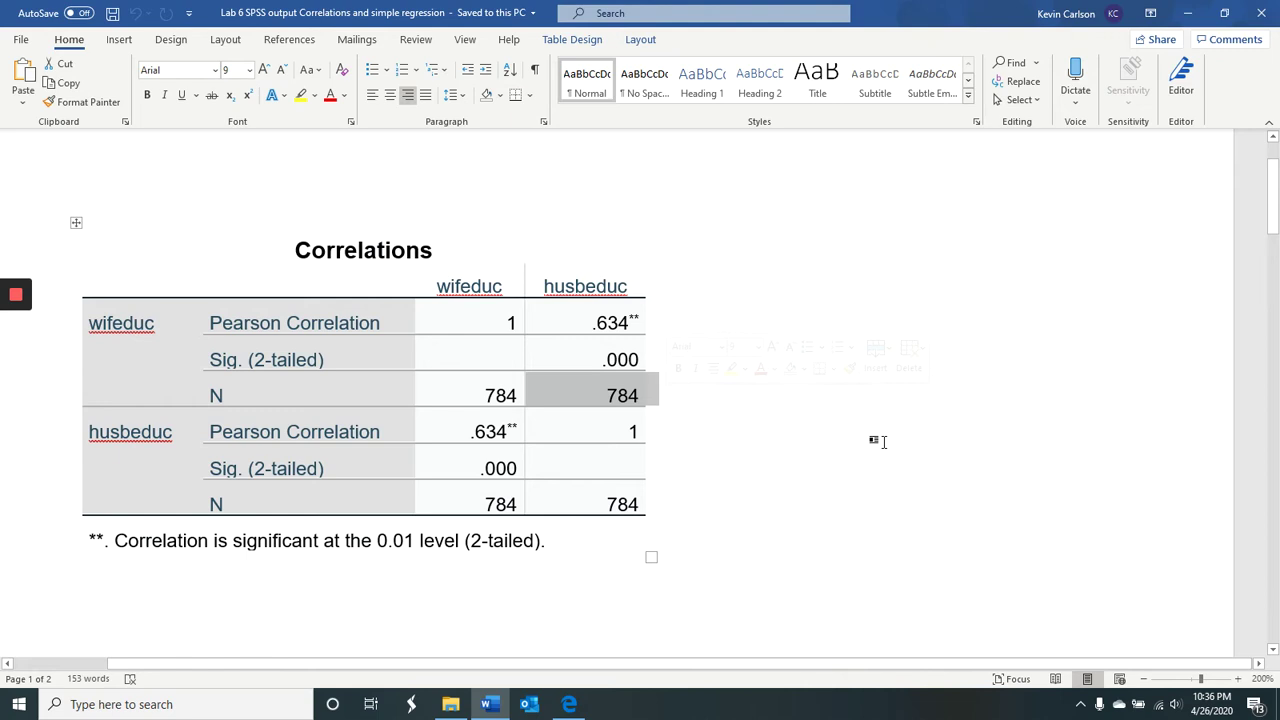
left_click(790, 270)
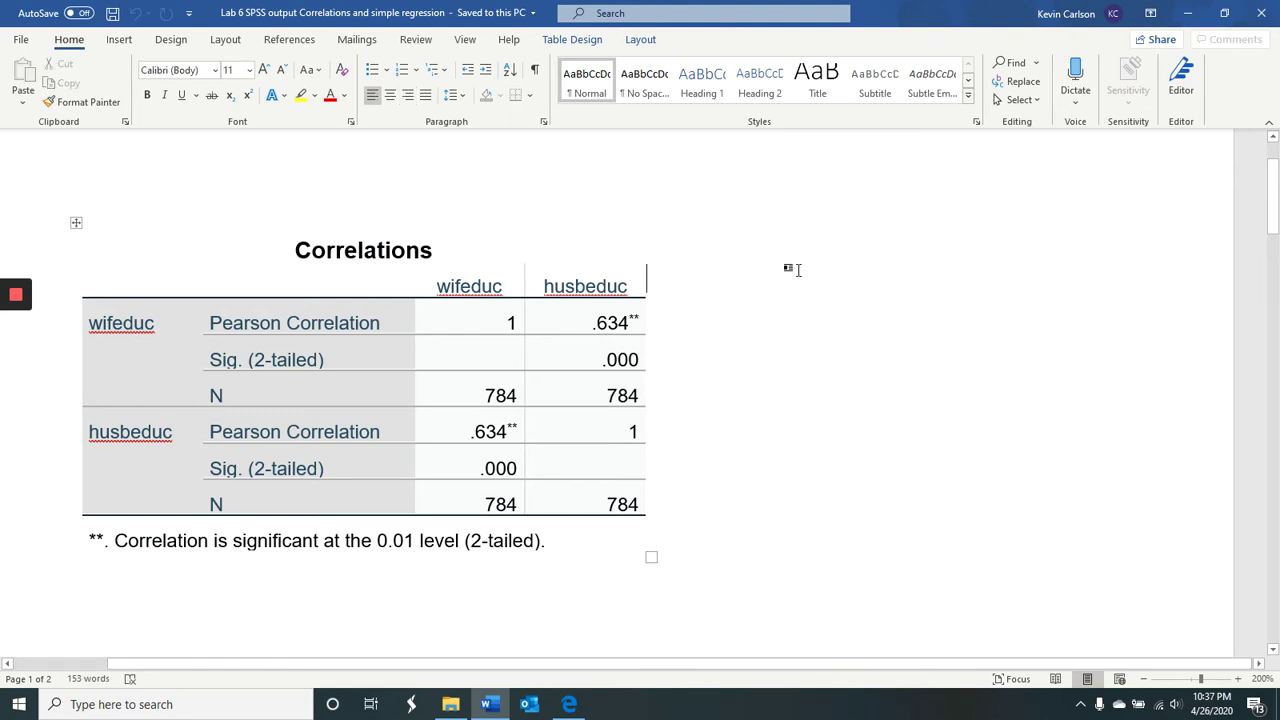
left_click(24, 702)
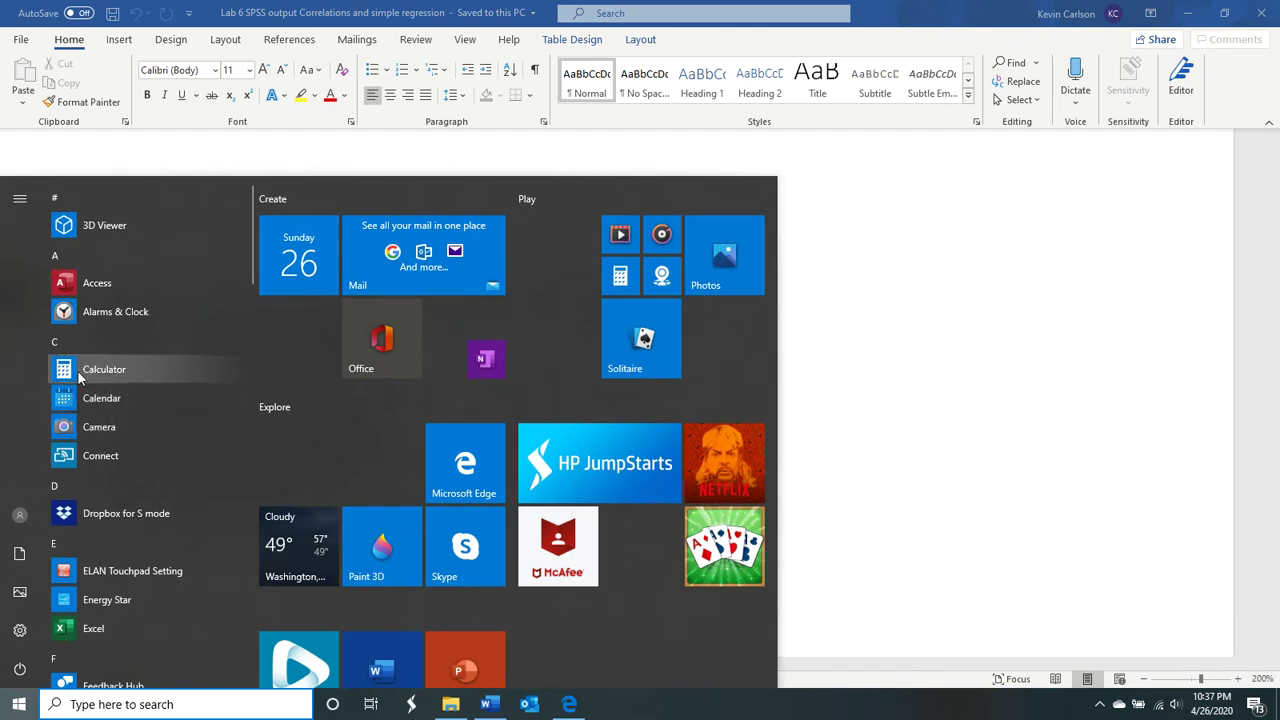
left_click(80, 377)
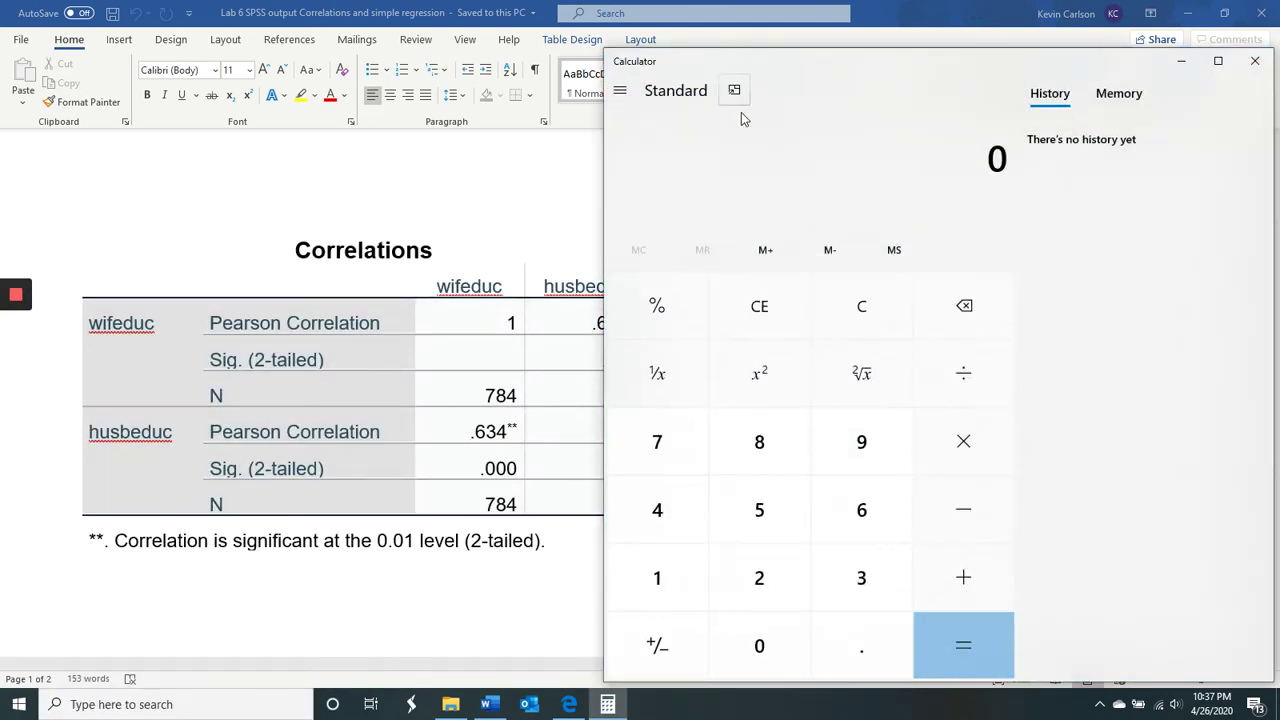
left_click(517, 149)
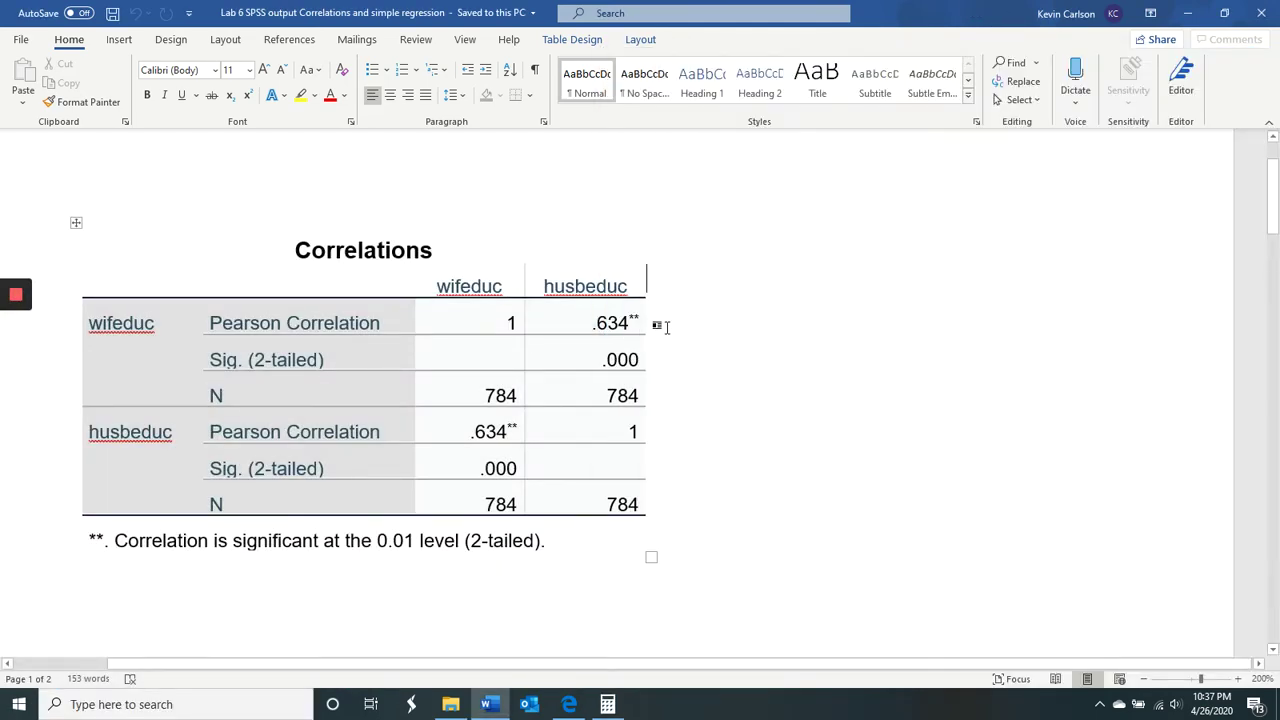
Step: Highlight the .000 Sig. (2-tailed) value and its row label, then the .634 correlation
left_click_drag(597, 367, 664, 360)
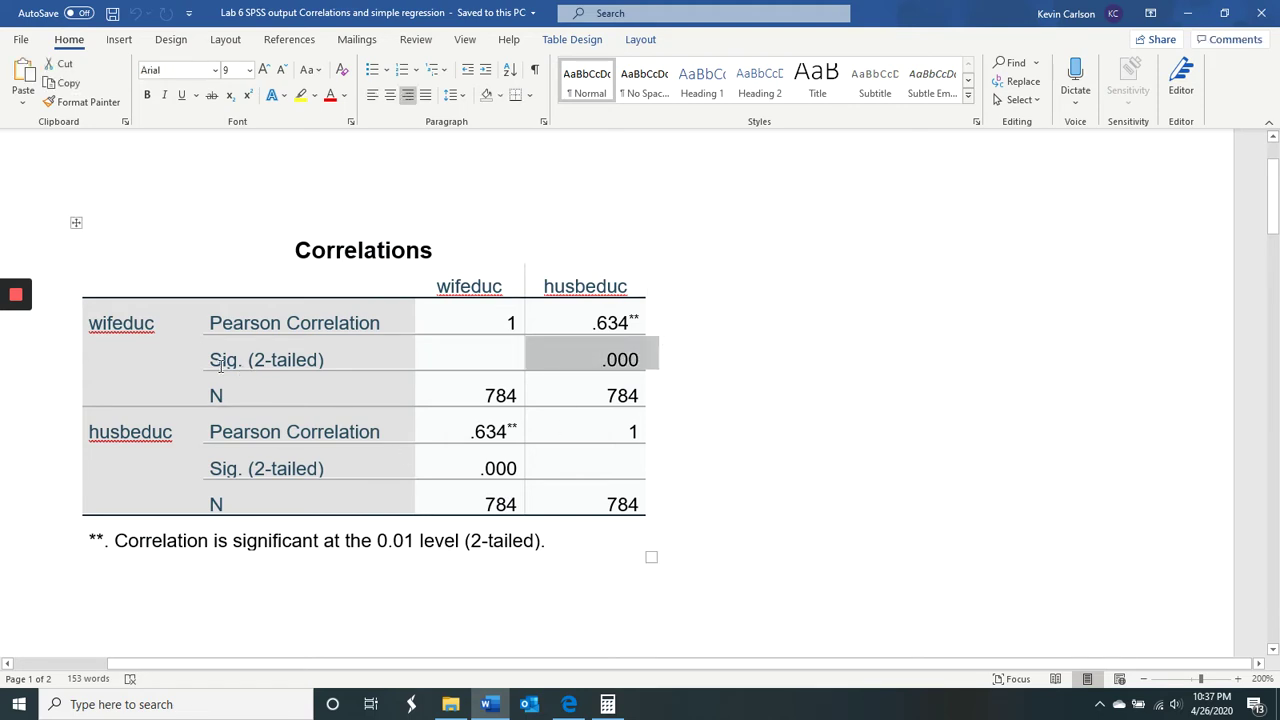
left_click_drag(218, 362, 638, 358)
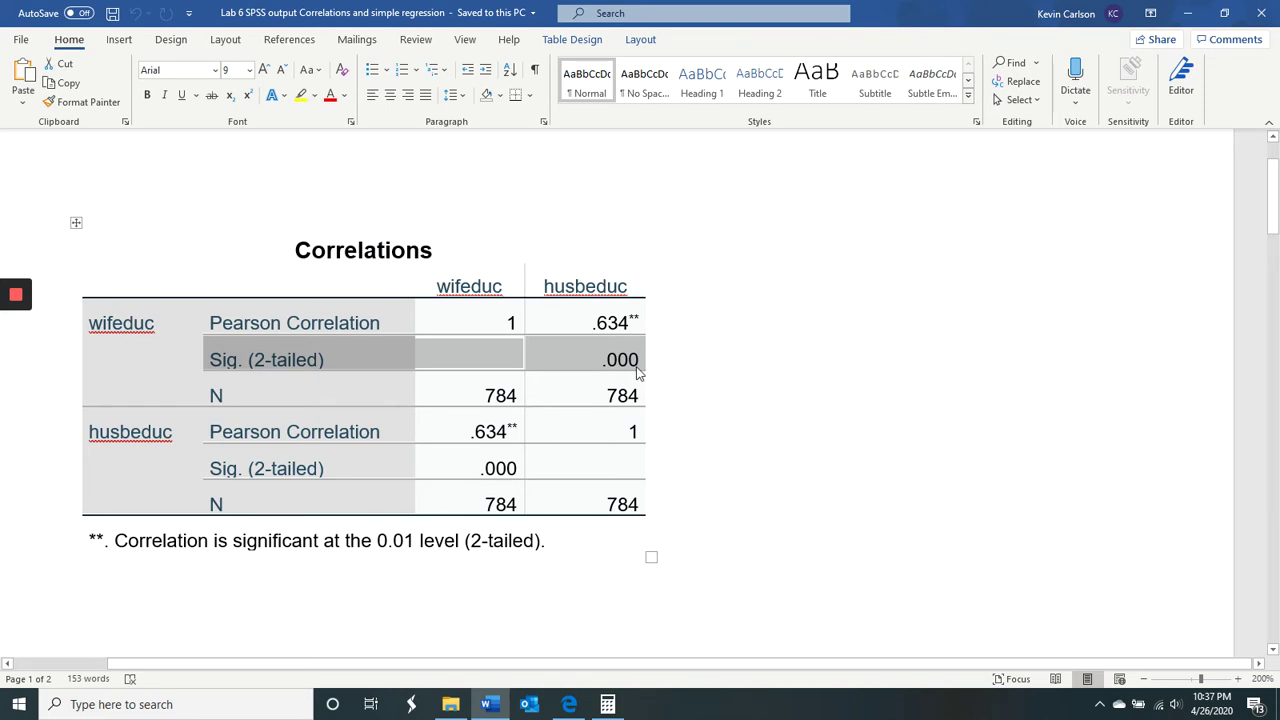
left_click(712, 371)
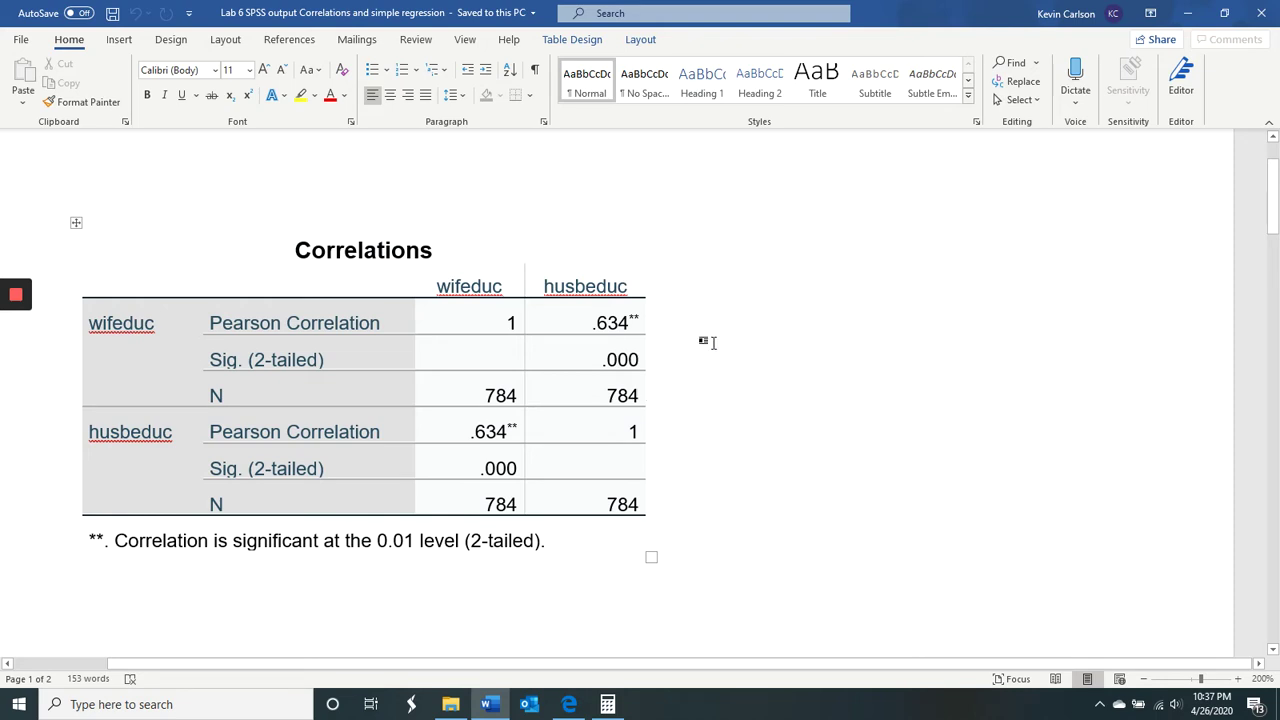
left_click_drag(575, 322, 632, 328)
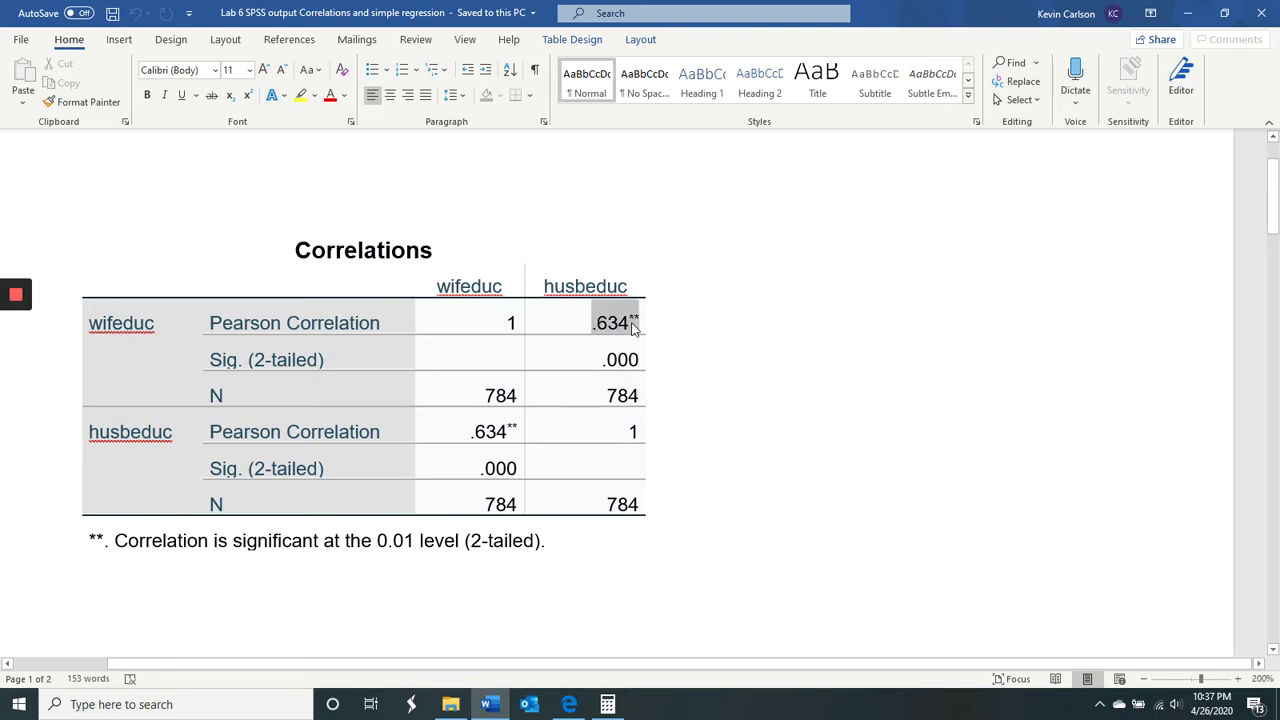
left_click(770, 348)
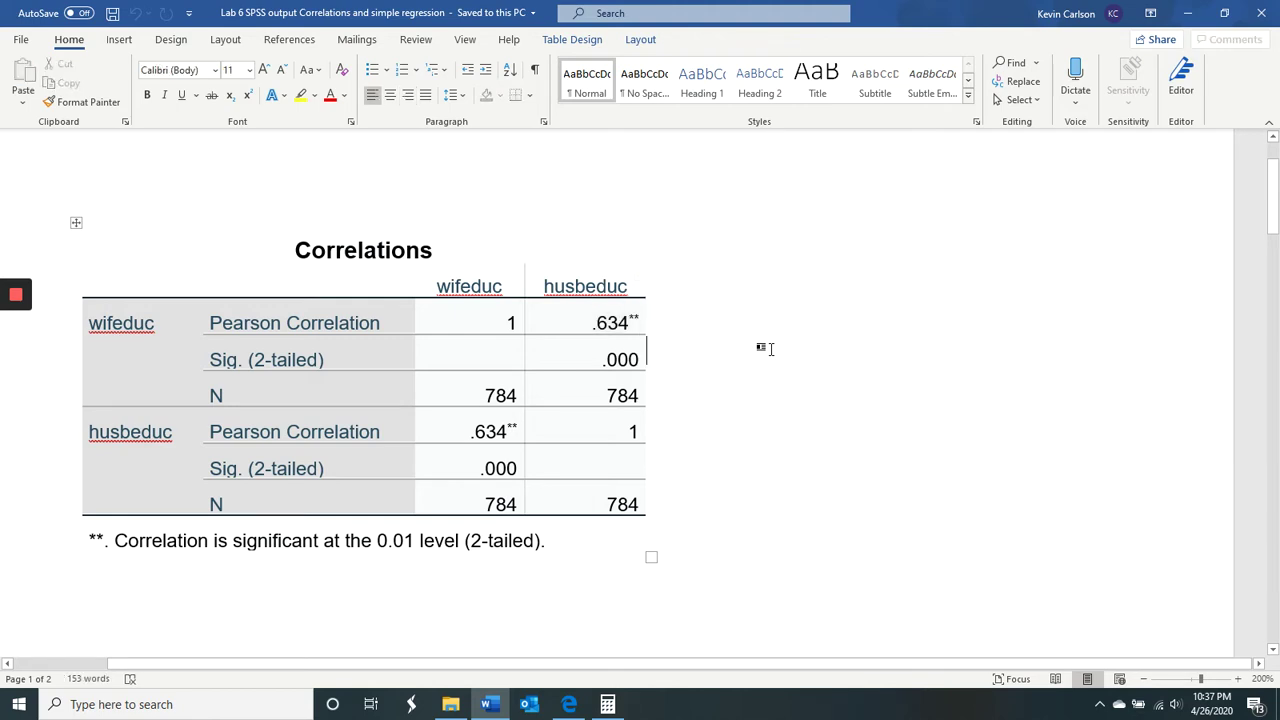
Step: Square .634 in Calculator to get 0.401956, clear the display and return to Word
left_click(608, 704)
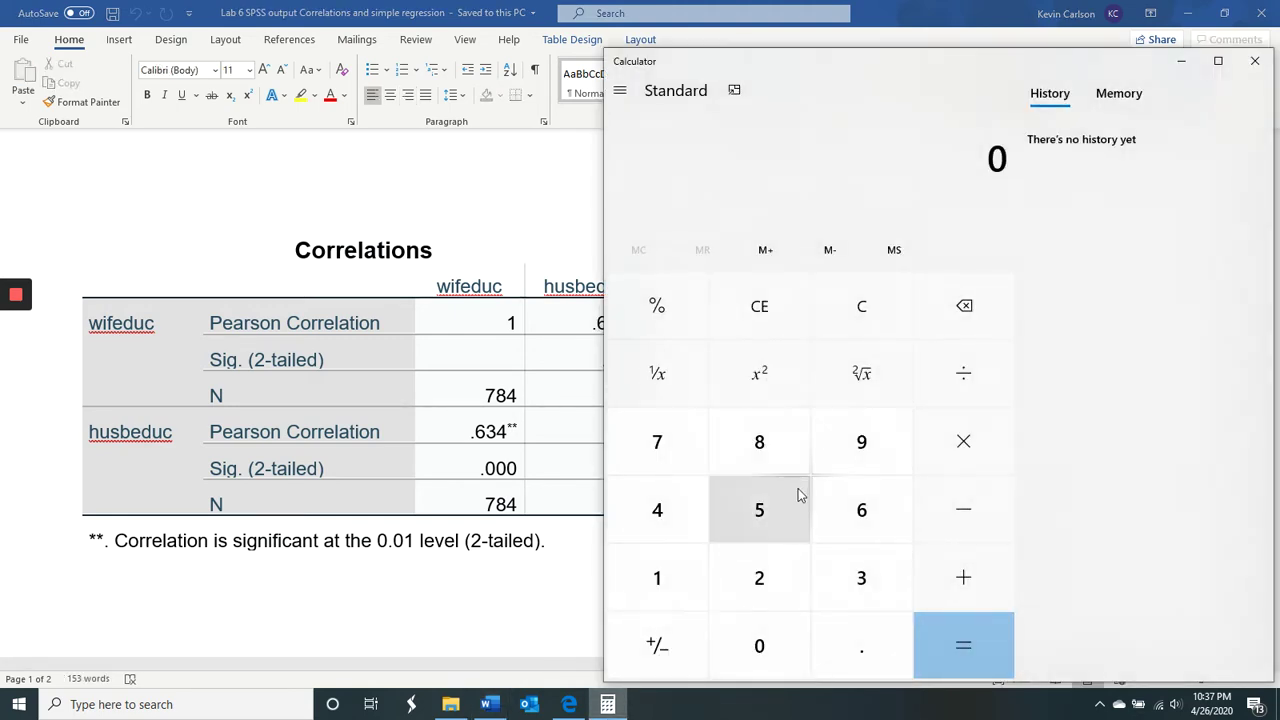
left_click_drag(1011, 36, 985, 55)
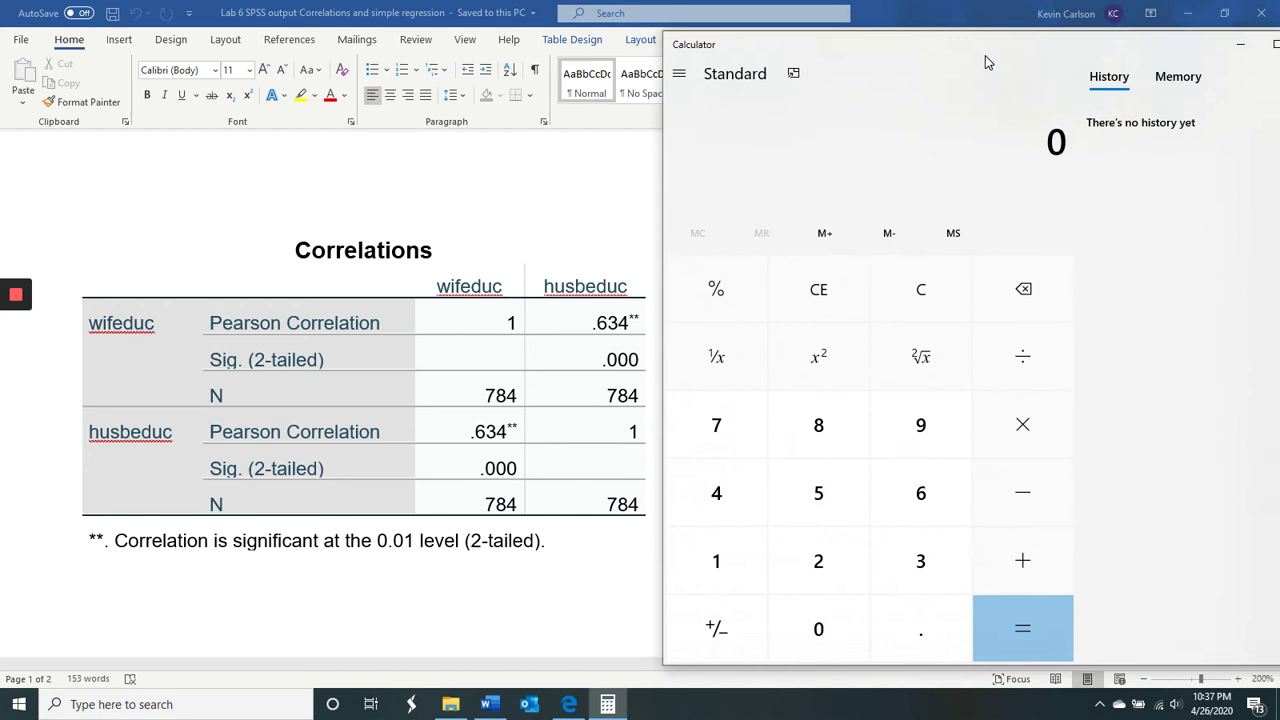
type(".634")
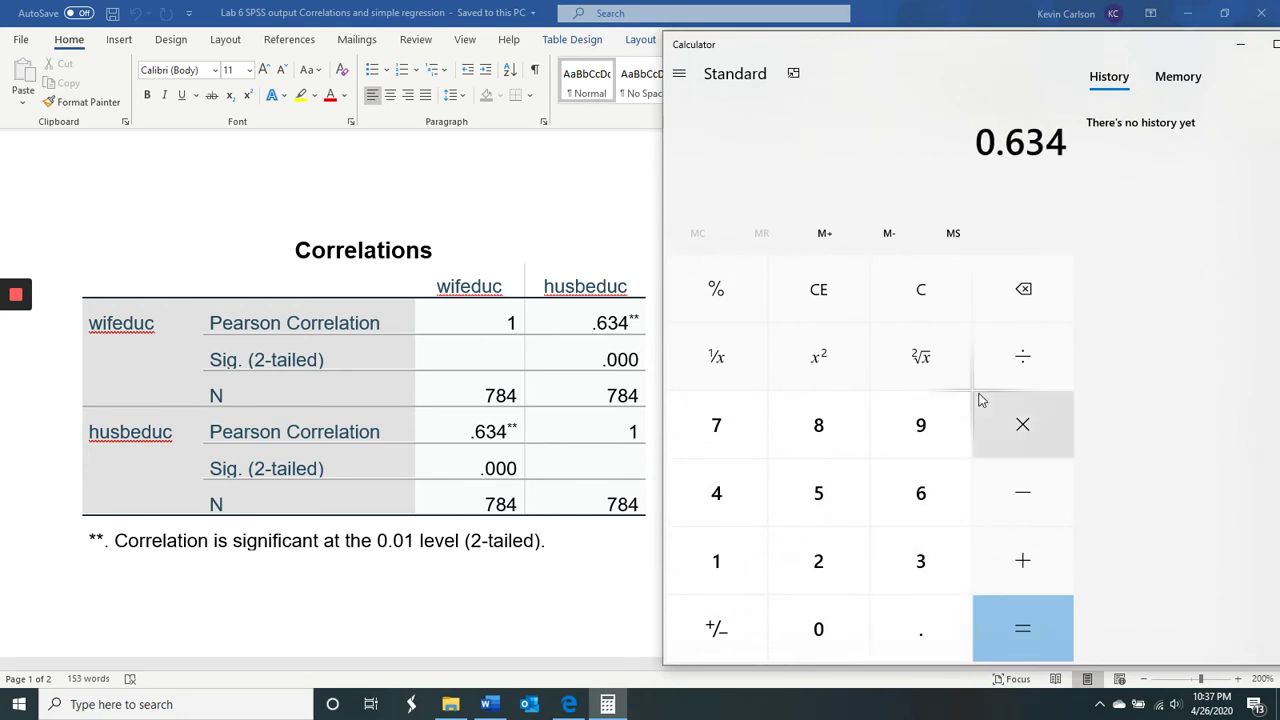
left_click(1022, 425)
type(".634")
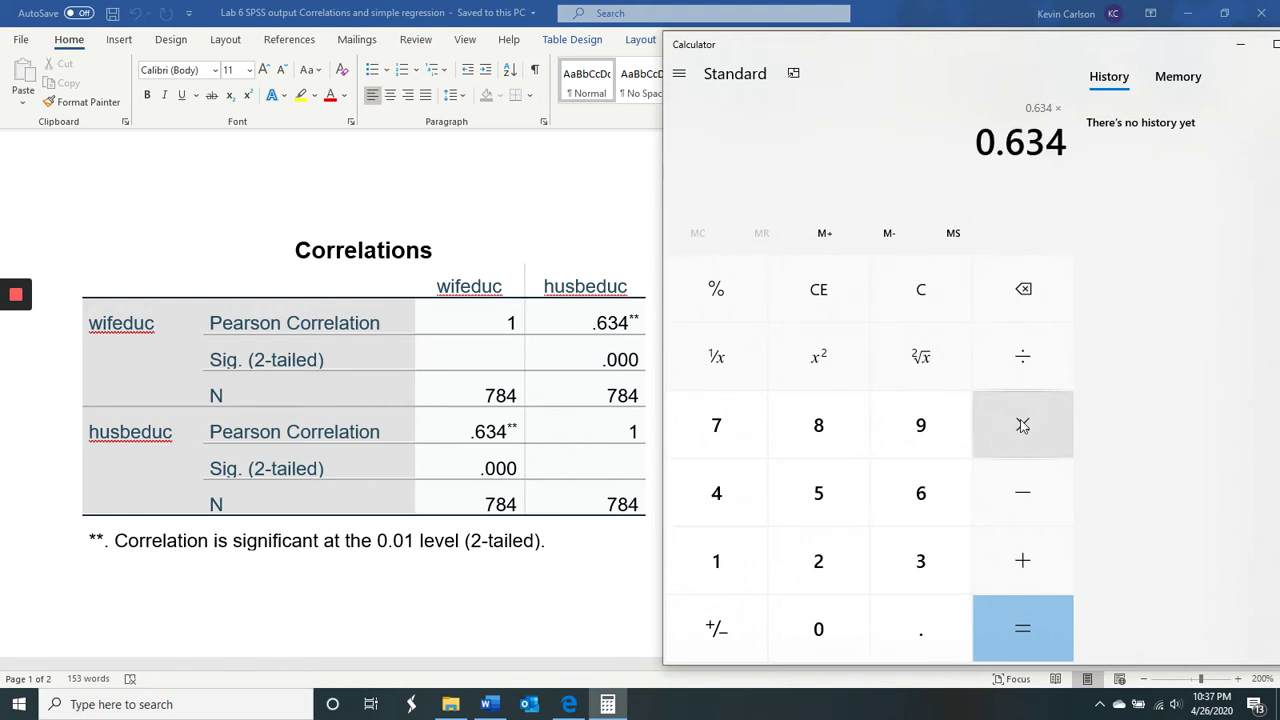
key("Return")
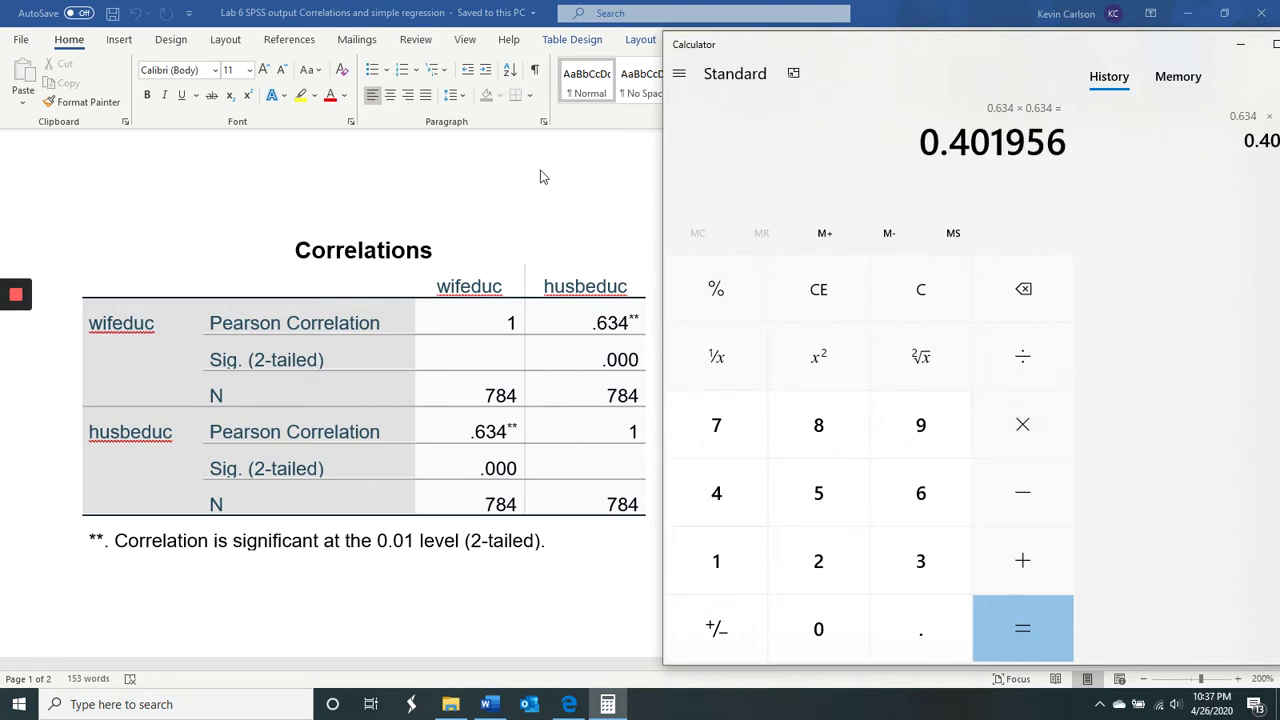
left_click(811, 310)
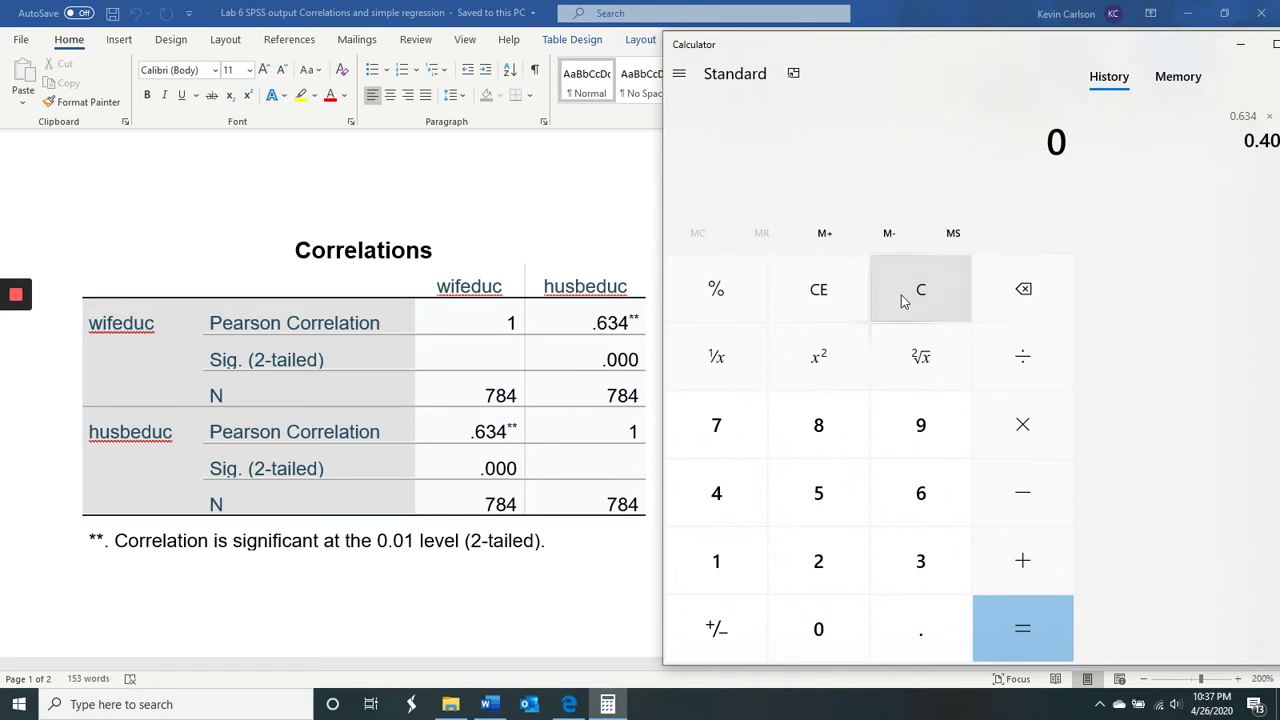
left_click(594, 206)
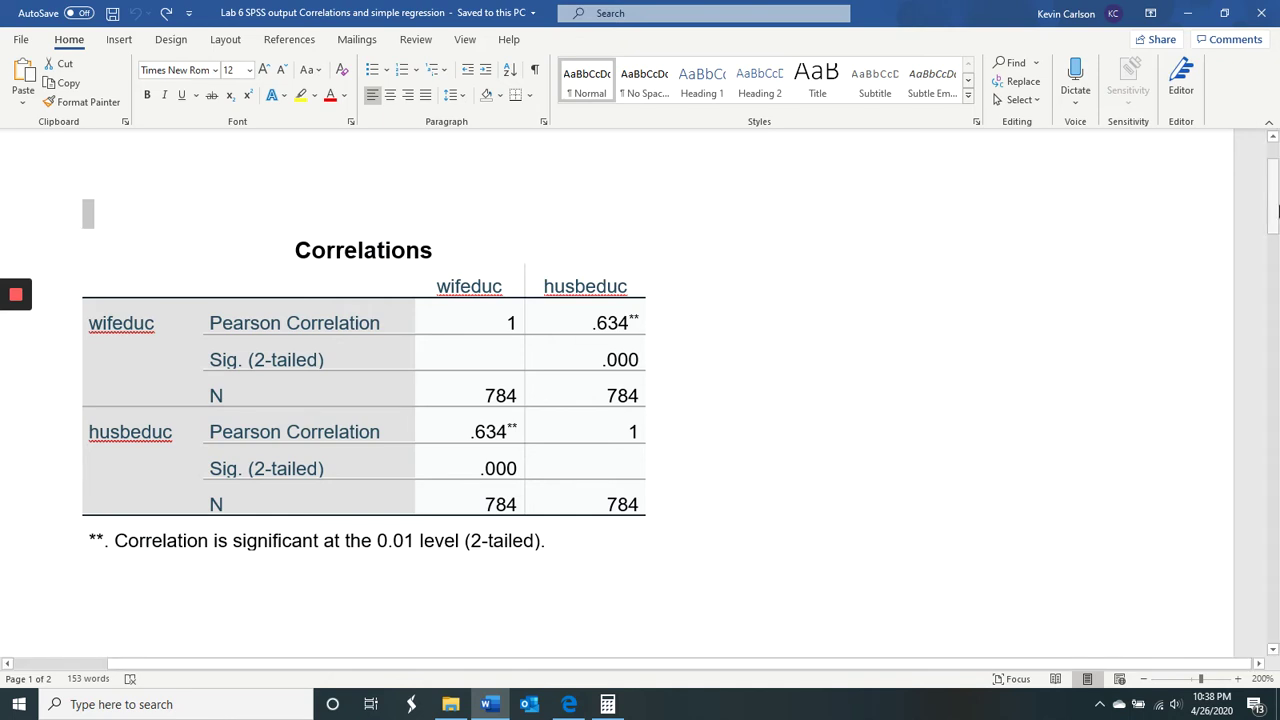
Step: Scroll to the respondent-vs-mother Correlations table and highlight N 1290, Sig. .000 and r .442
left_click_drag(1276, 208, 1276, 293)
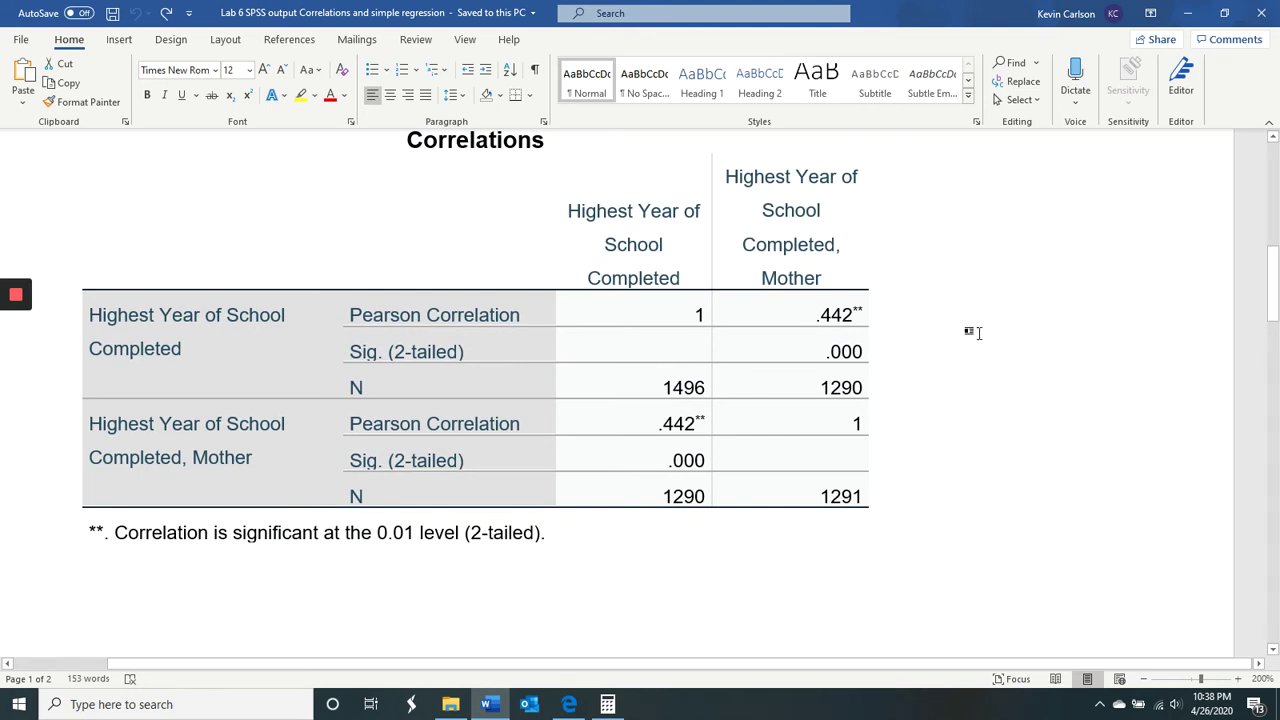
left_click_drag(812, 392, 872, 397)
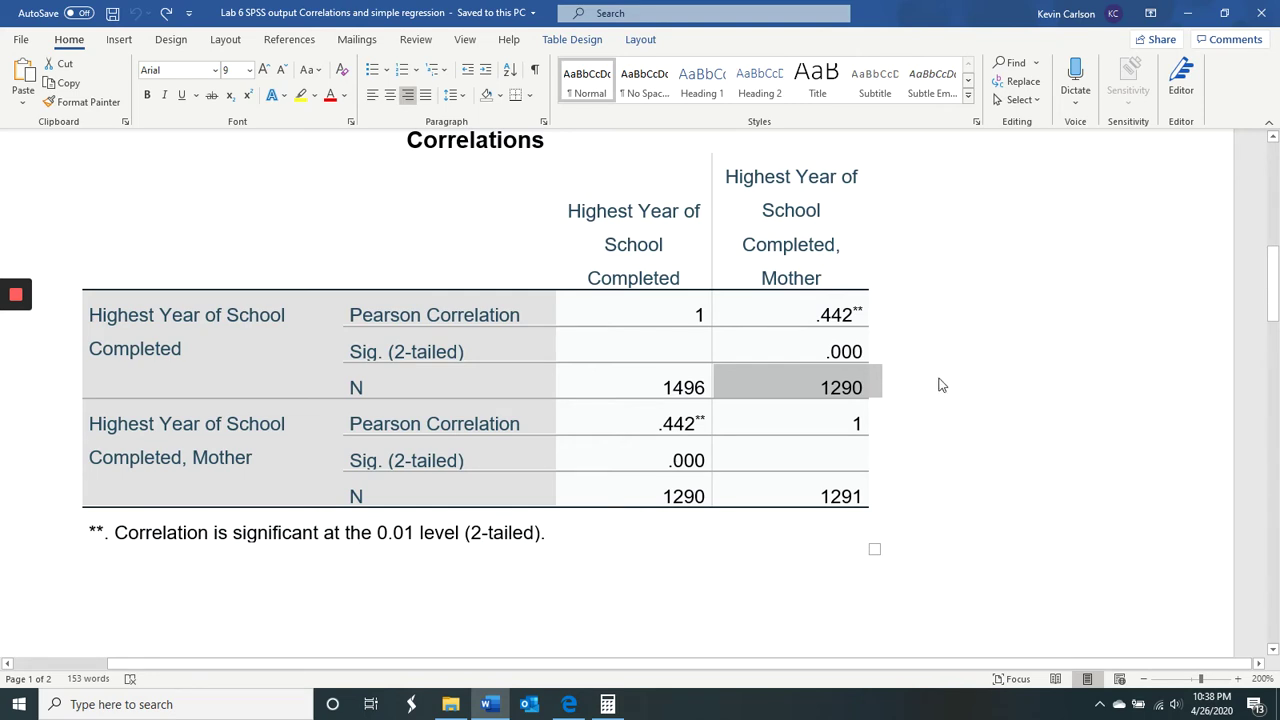
left_click_drag(826, 352, 870, 361)
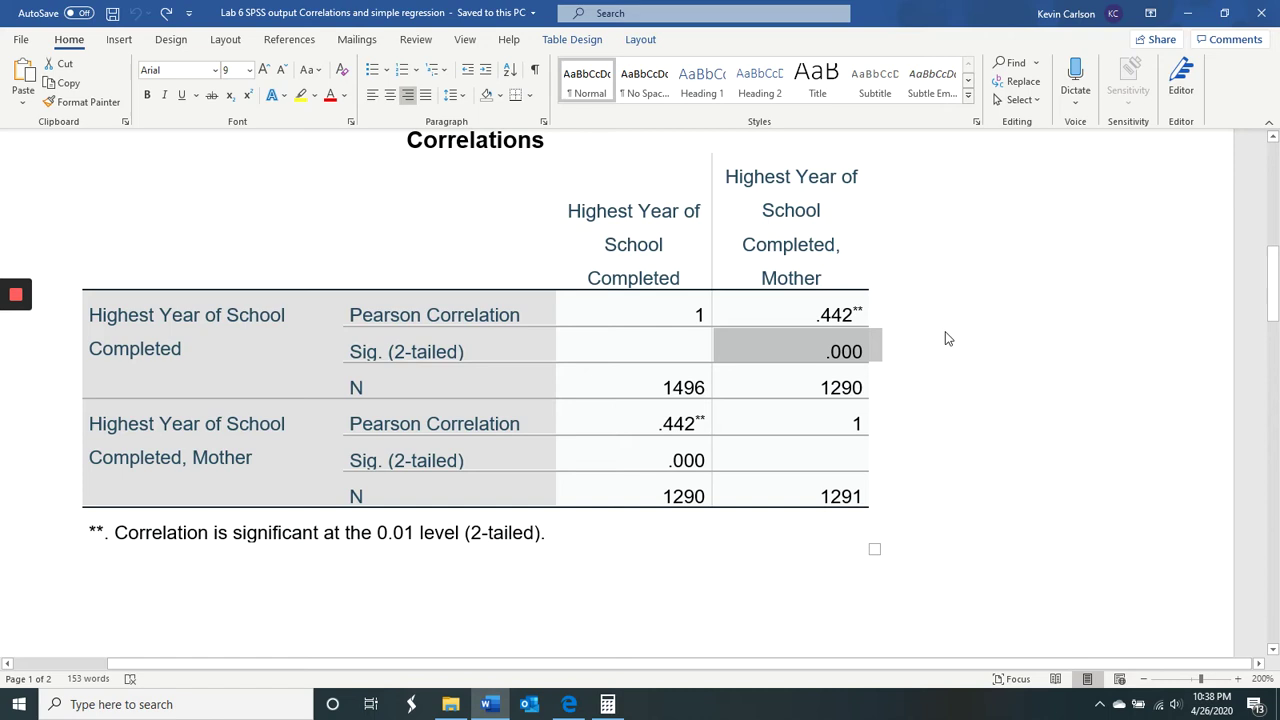
left_click_drag(819, 313, 862, 313)
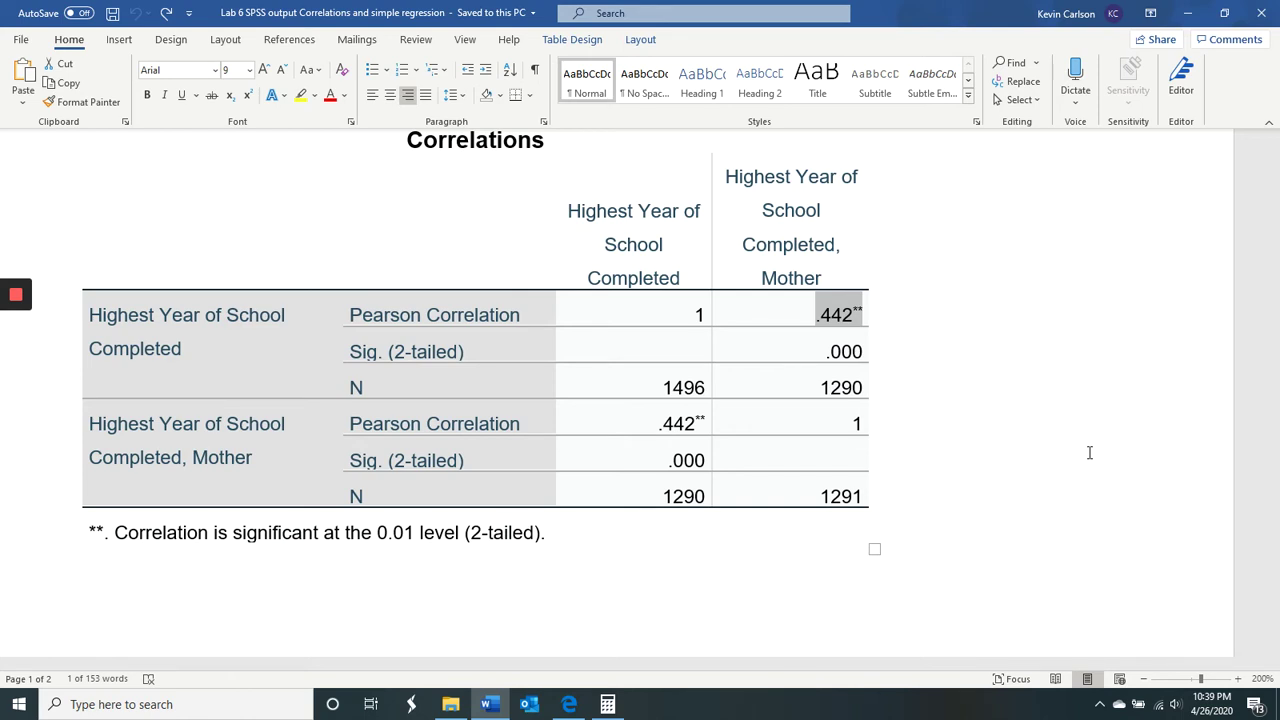
Step: Compute .442 × .442 = 0.195364 in Calculator, then close Calculator
left_click(606, 706)
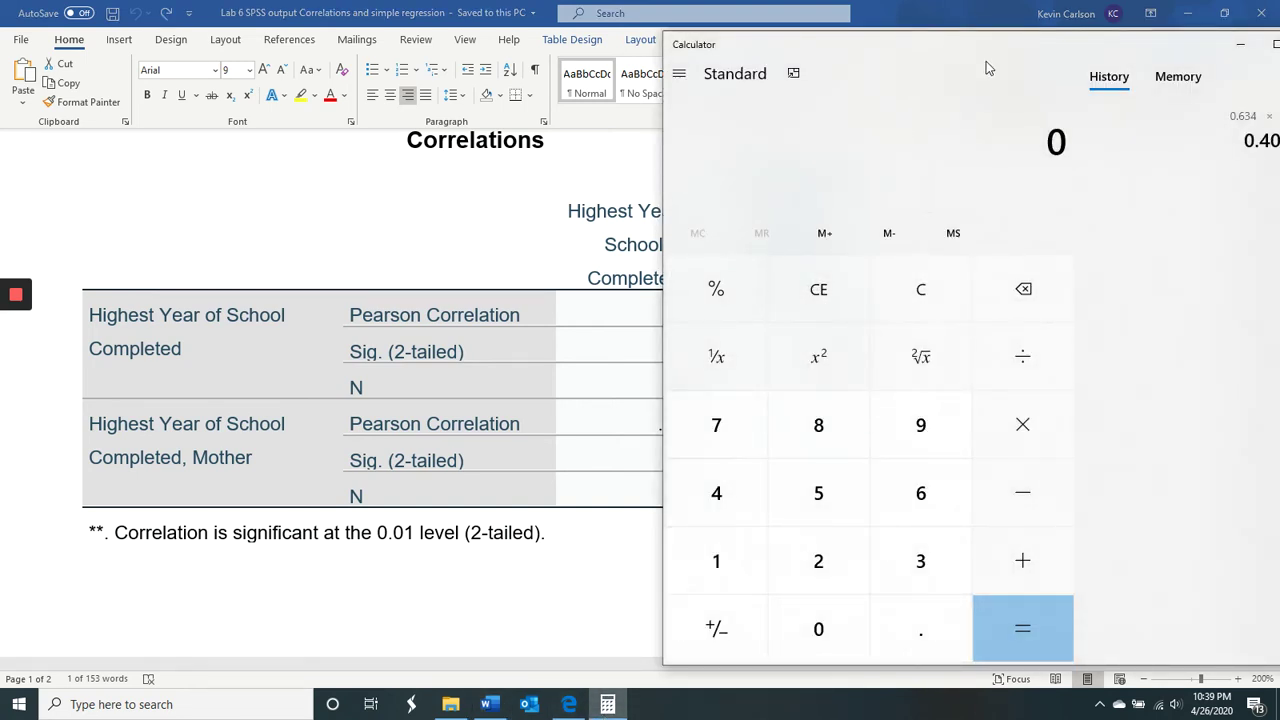
left_click_drag(980, 55, 1204, 60)
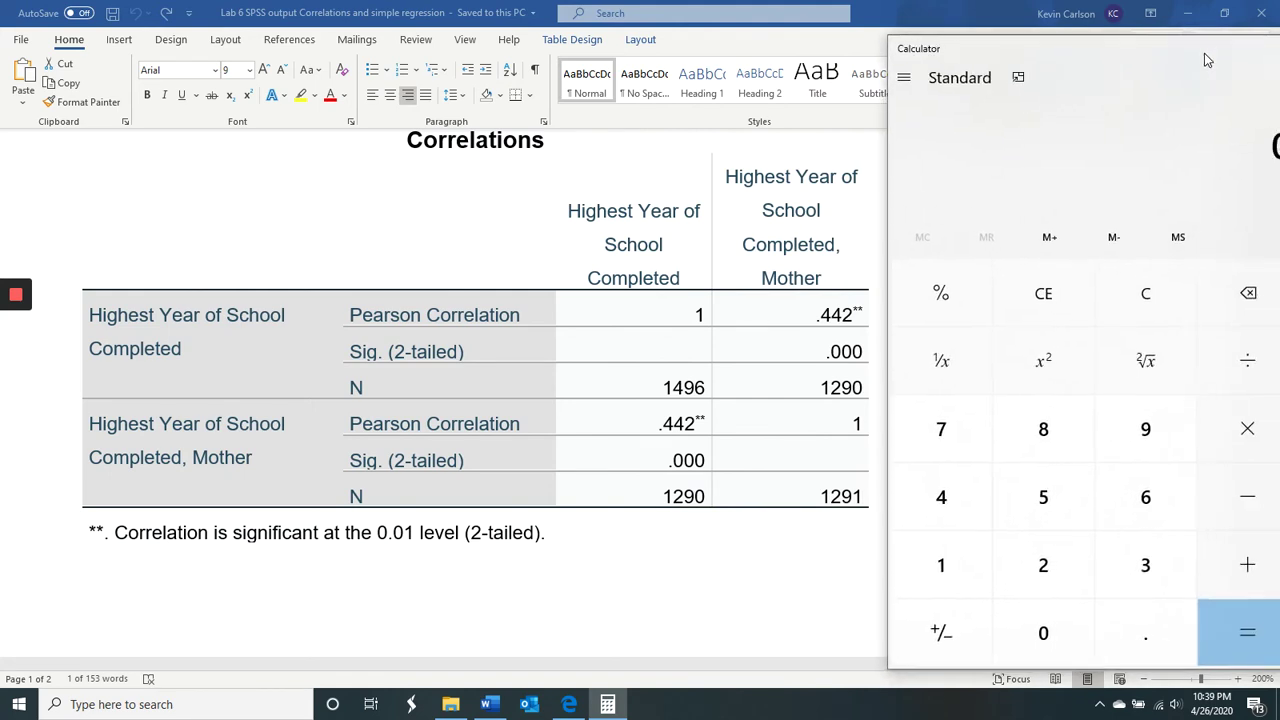
type(".442")
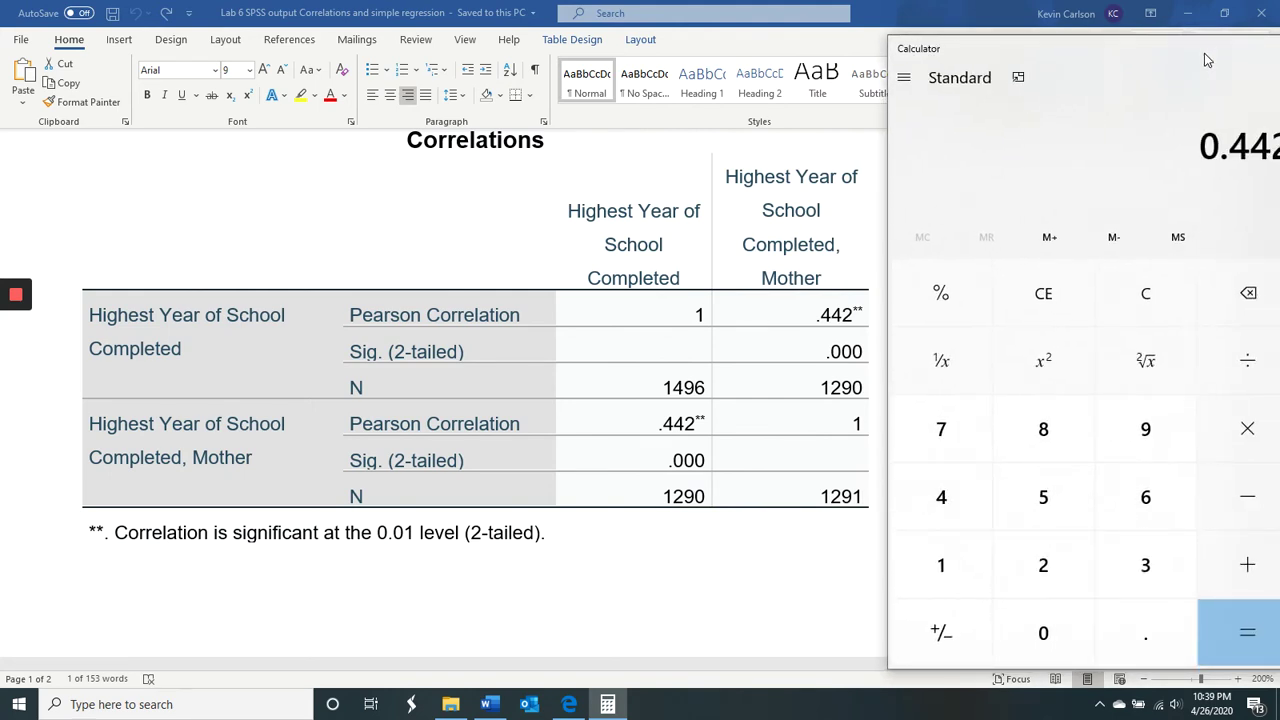
left_click(1238, 424)
type(".")
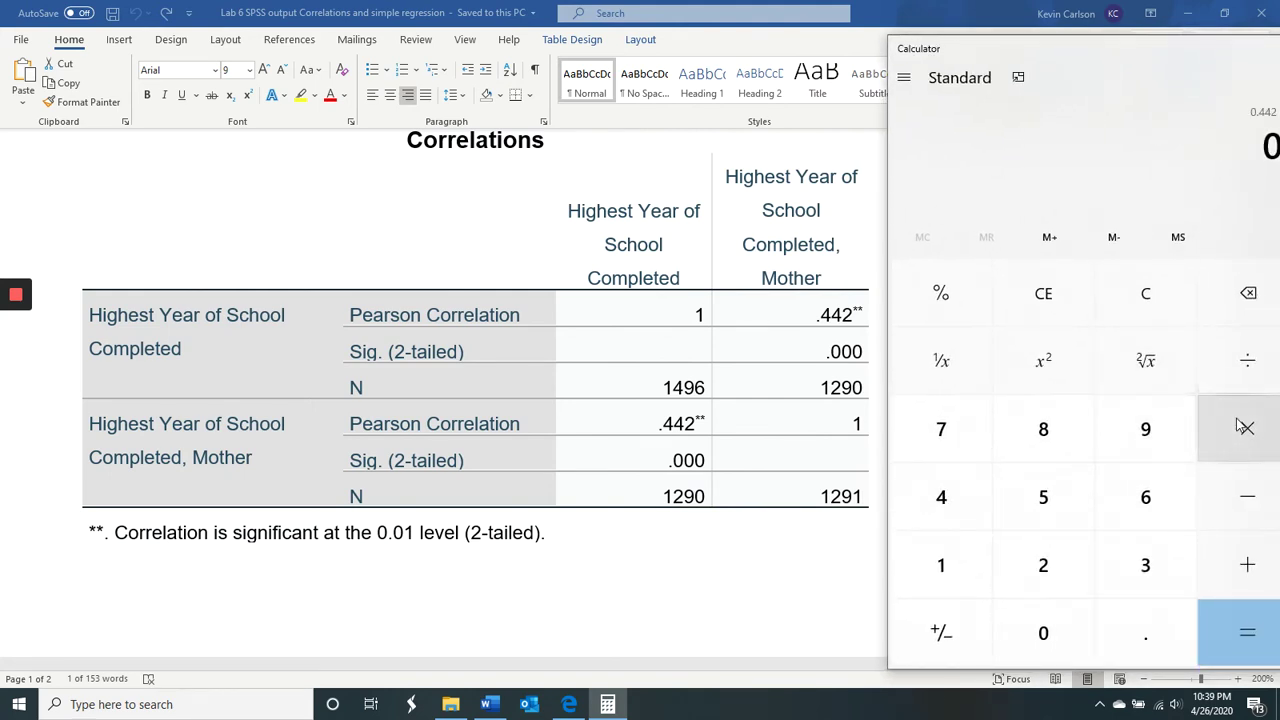
type("442")
key("Return")
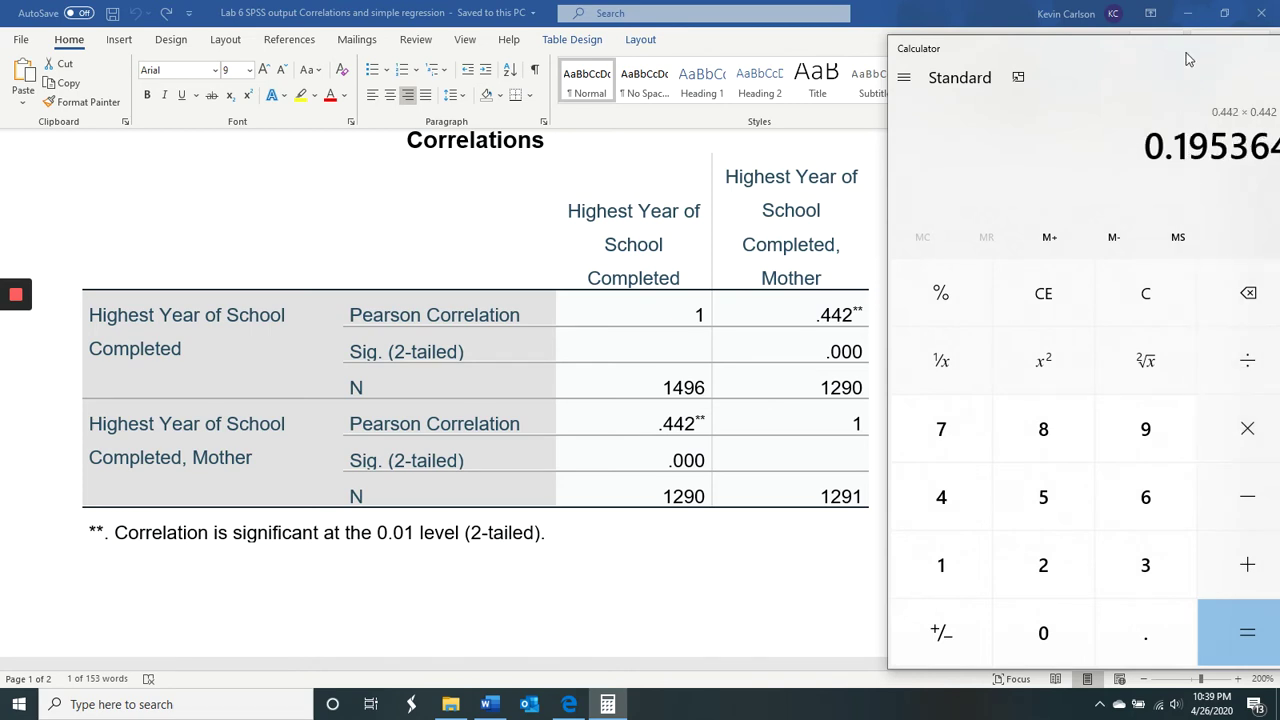
left_click_drag(1187, 60, 799, 83)
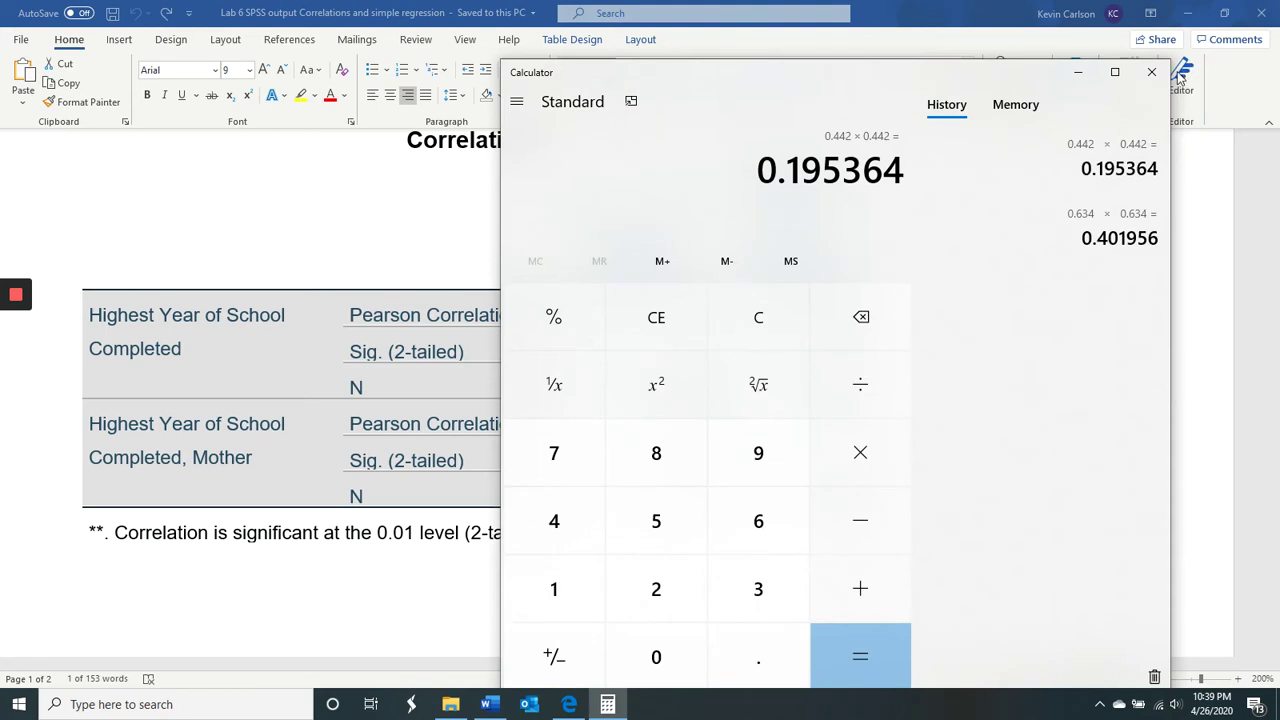
left_click(1151, 72)
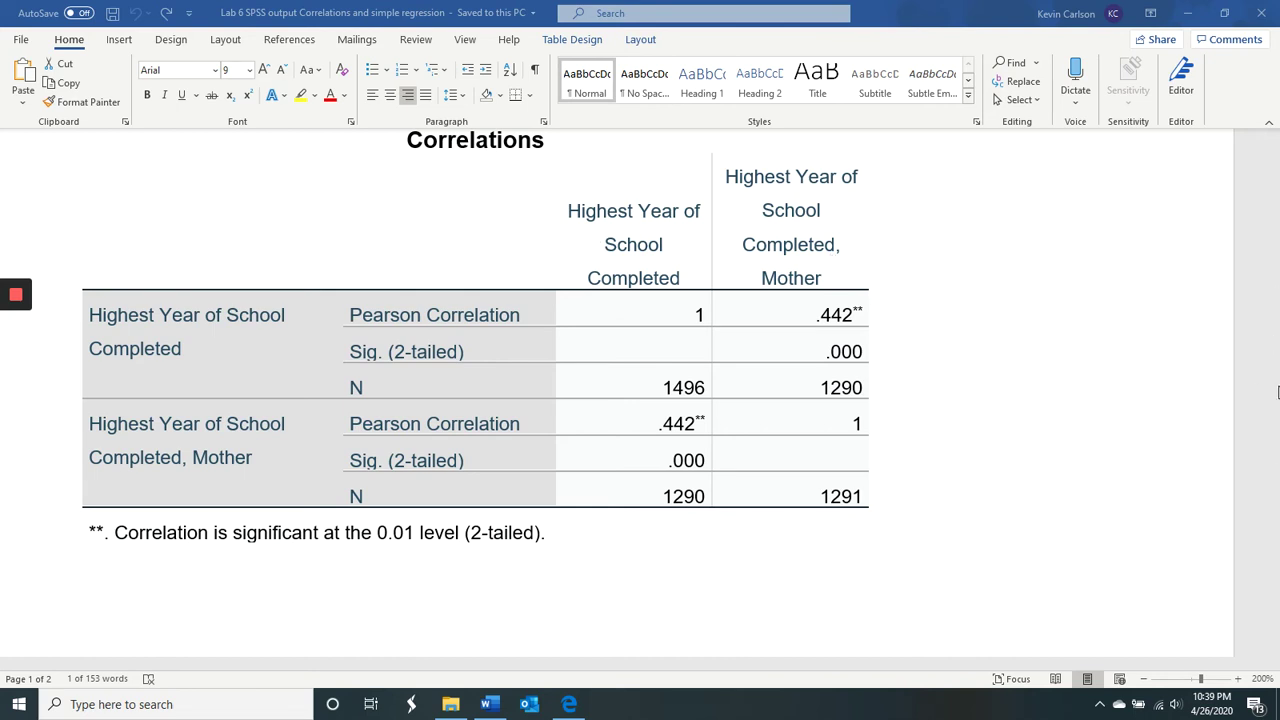
Step: Scroll down to the Simple Regression Model Summary and highlight R = .442
left_click(1275, 620)
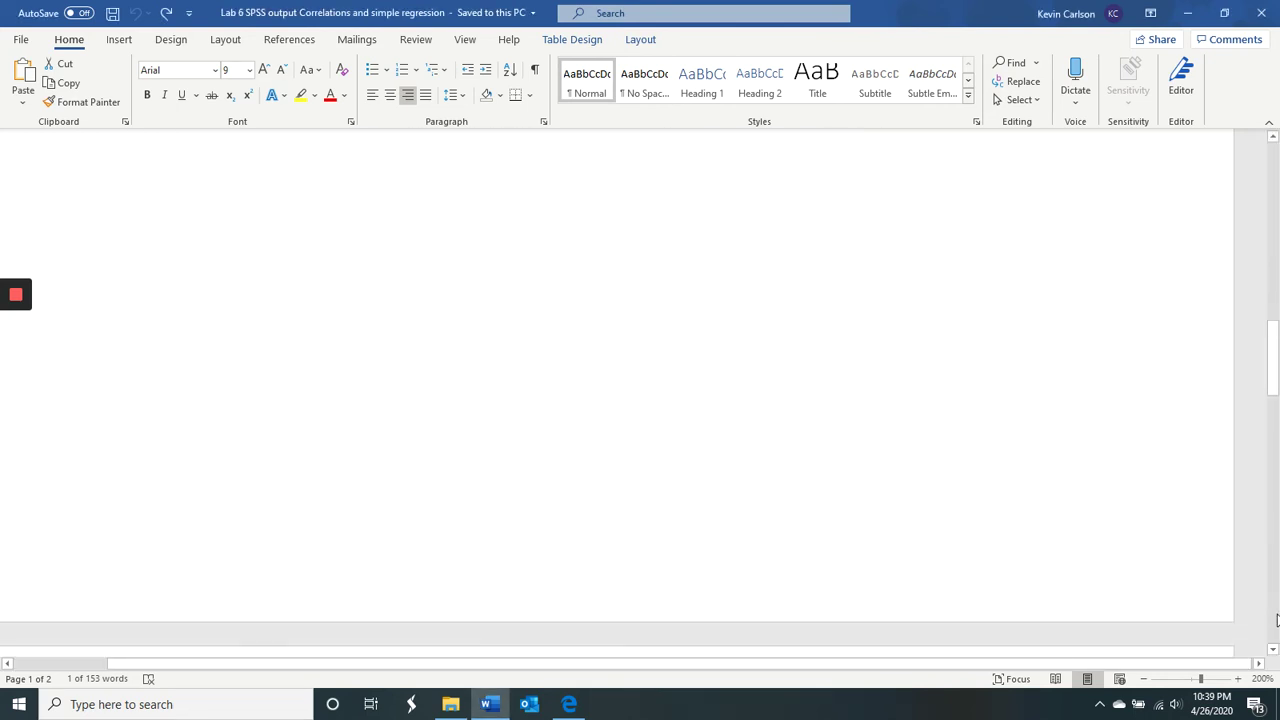
left_click(1275, 620)
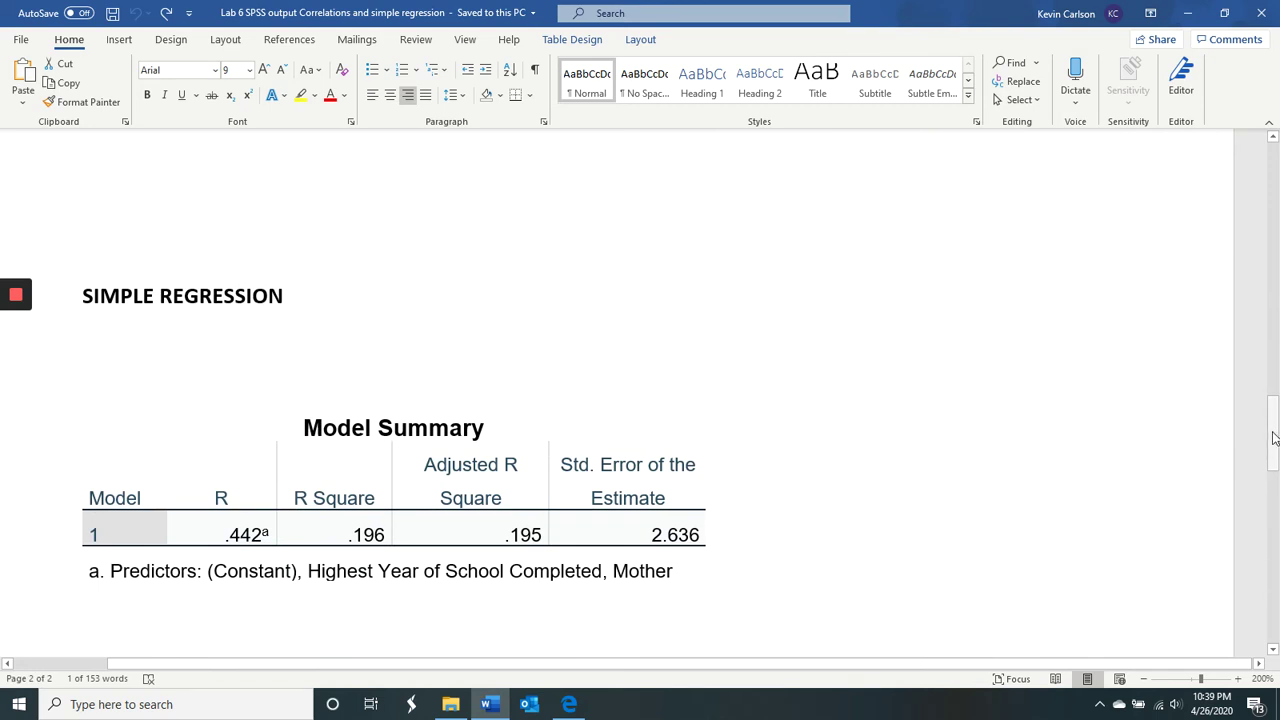
left_click_drag(1275, 438, 1275, 468)
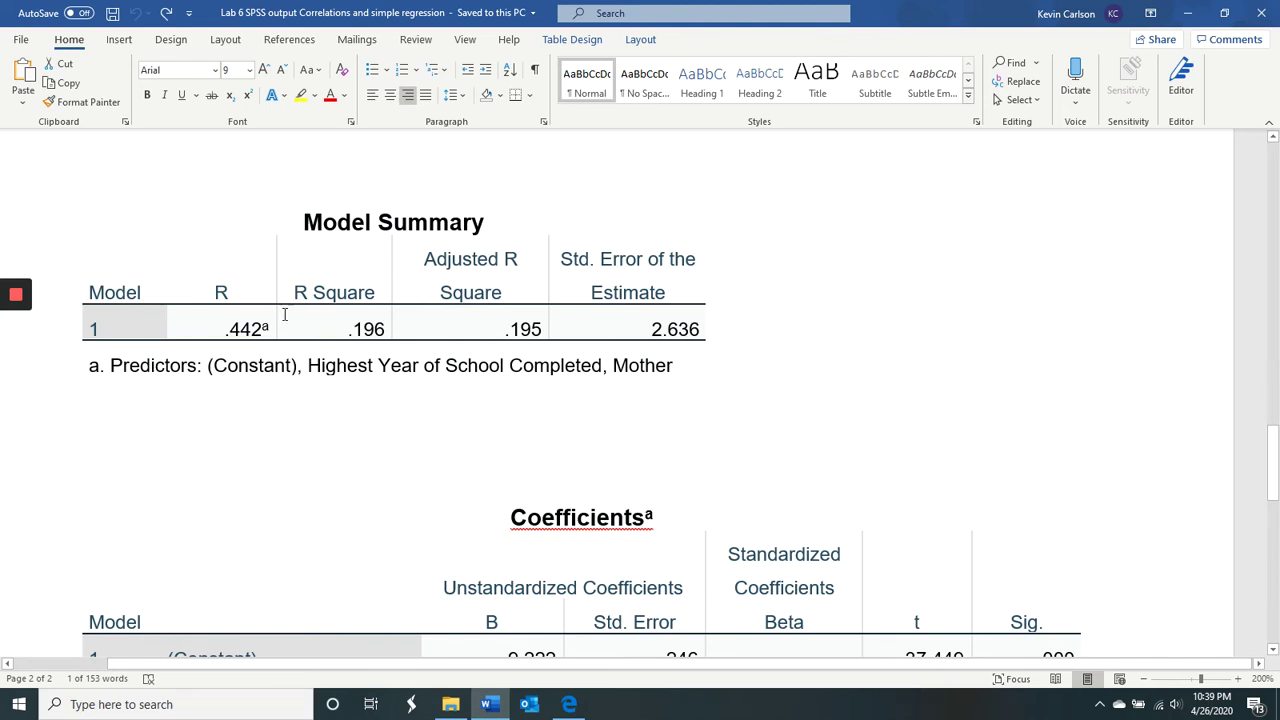
left_click_drag(210, 331, 268, 331)
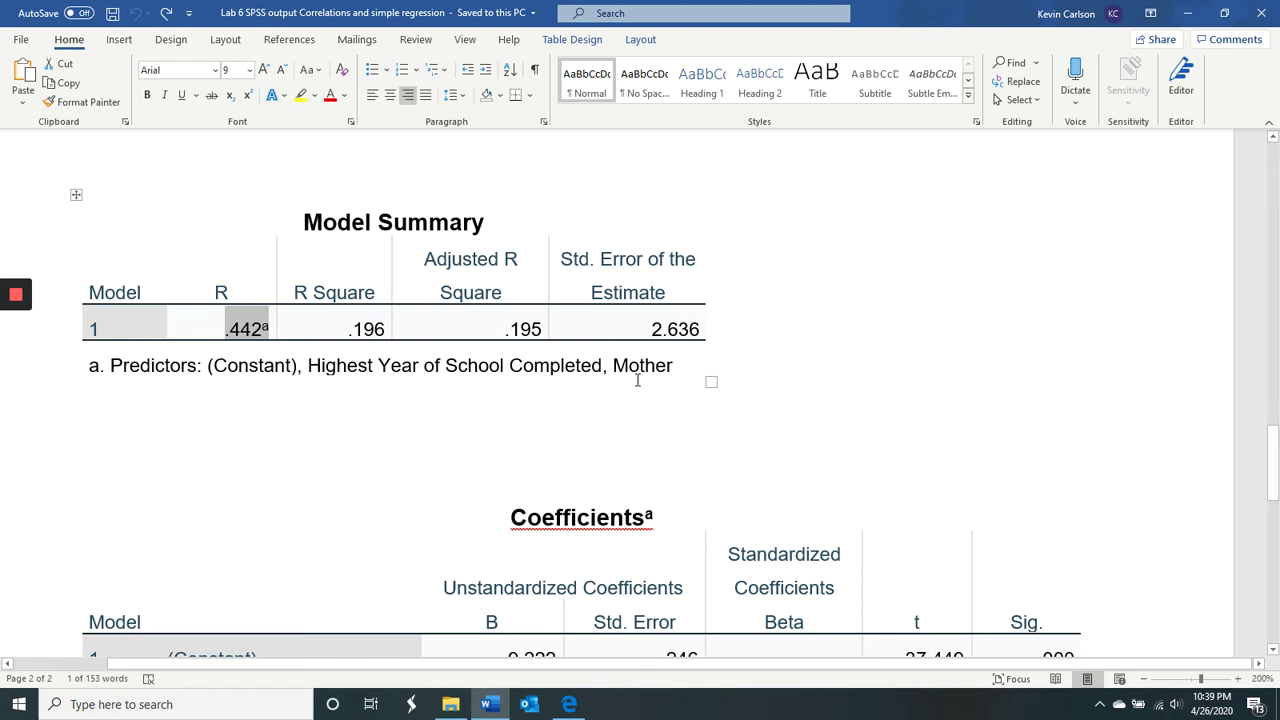
Step: Highlight the predictors and dependent-variable footnotes, then the R value .442 again
left_click_drag(629, 366, 657, 366)
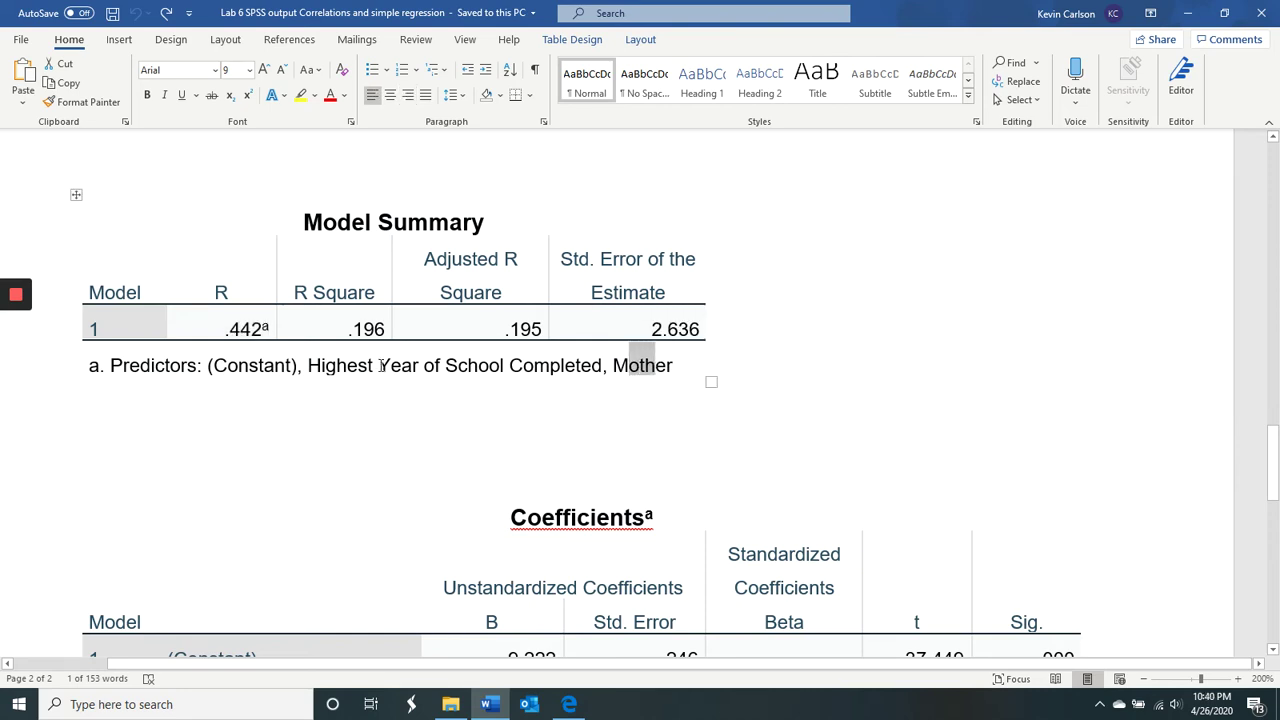
left_click(117, 366)
left_click_drag(117, 366, 505, 366)
scroll(1274, 492, "down", 5)
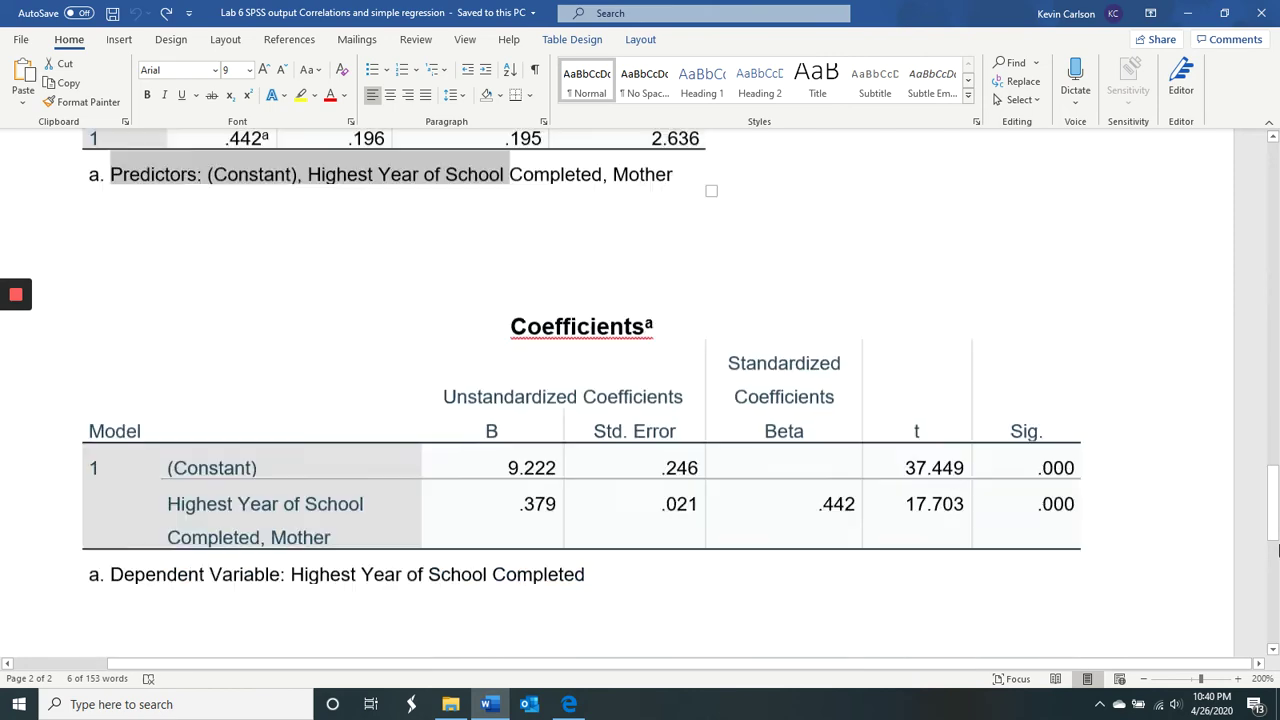
left_click_drag(296, 250, 554, 277)
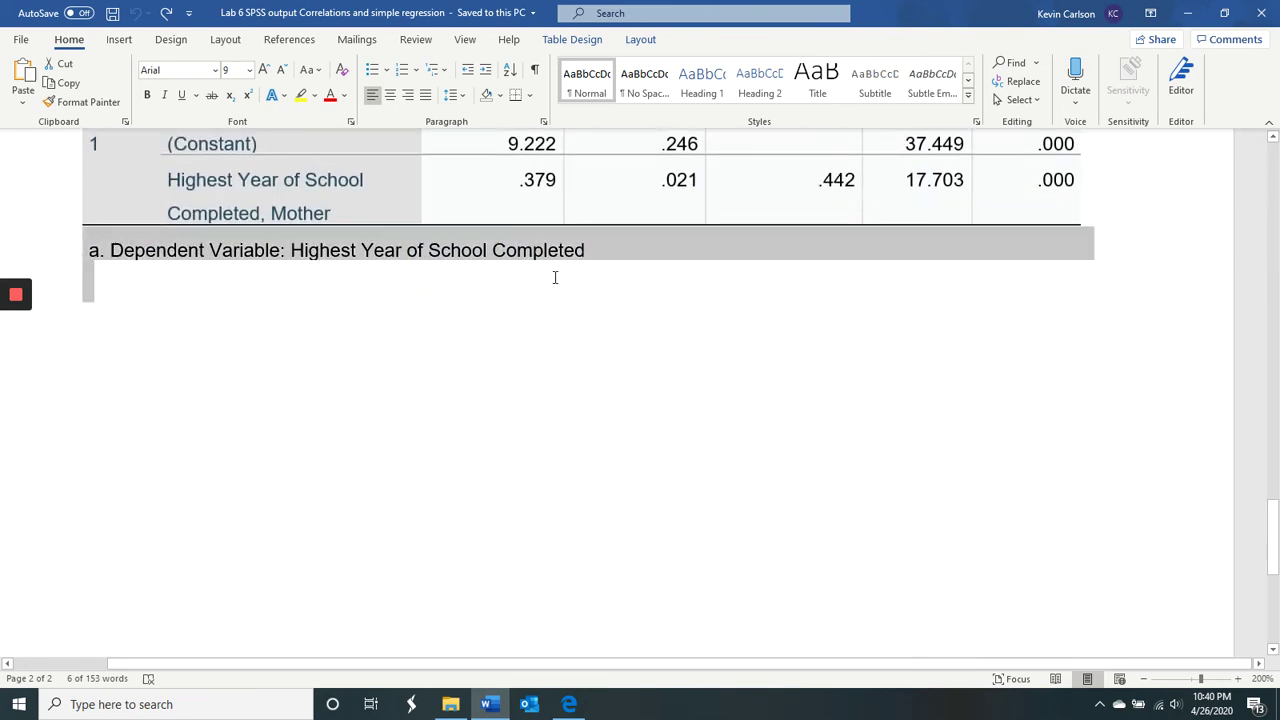
scroll(1278, 250, "up", 5)
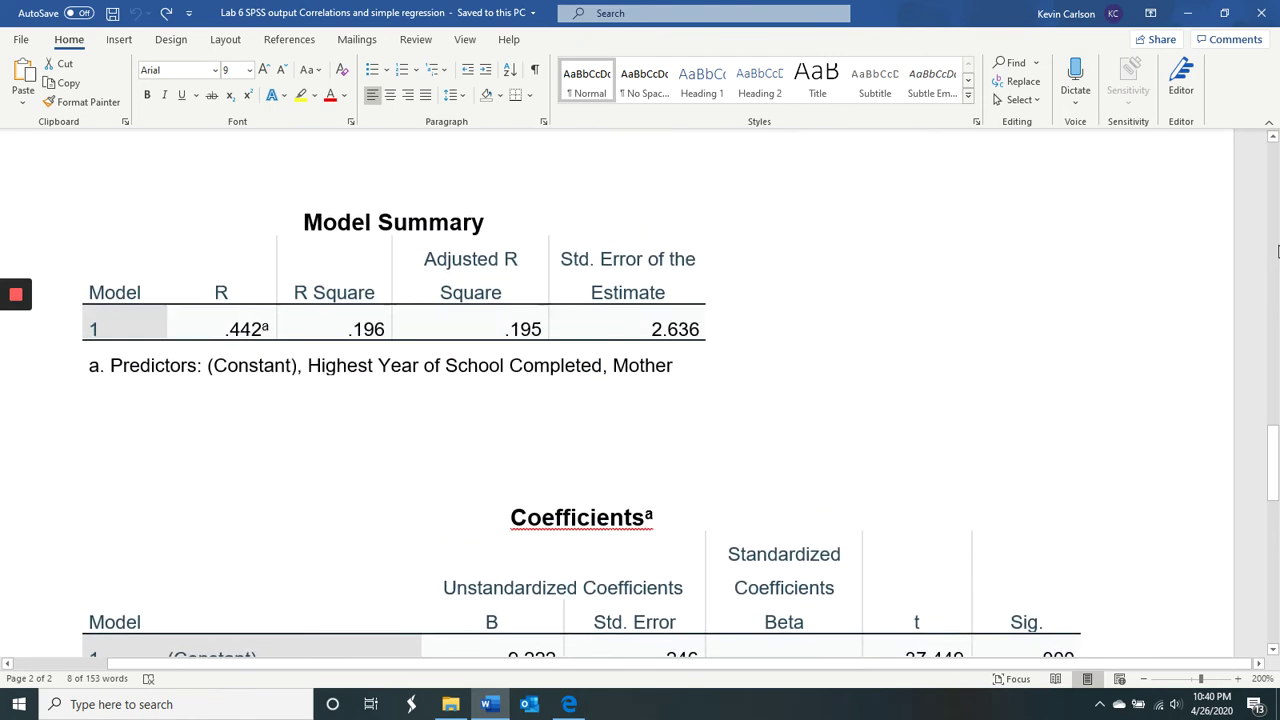
left_click_drag(220, 317, 270, 322)
left_click(270, 322)
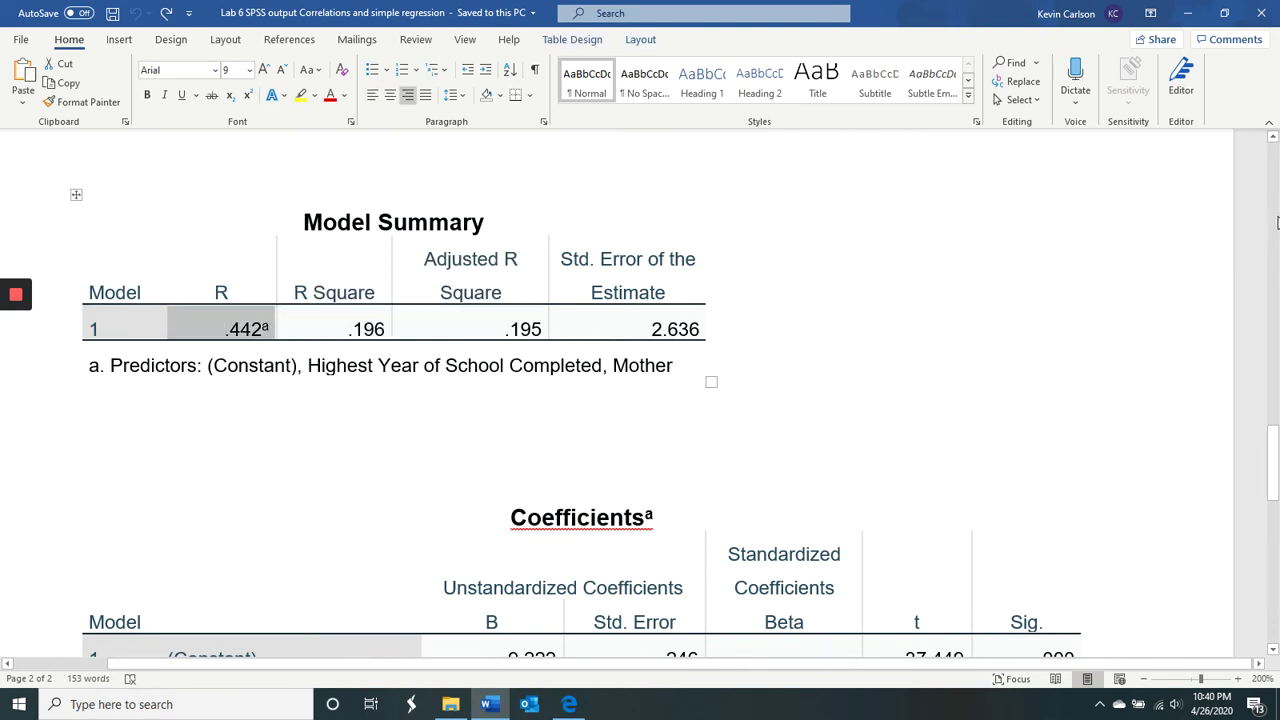
Step: Scroll back through the correlation tables and highlight Mother as predictor and the dependent variable name
scroll(1276, 216, "up", 10)
scroll(1276, 216, "up", 10)
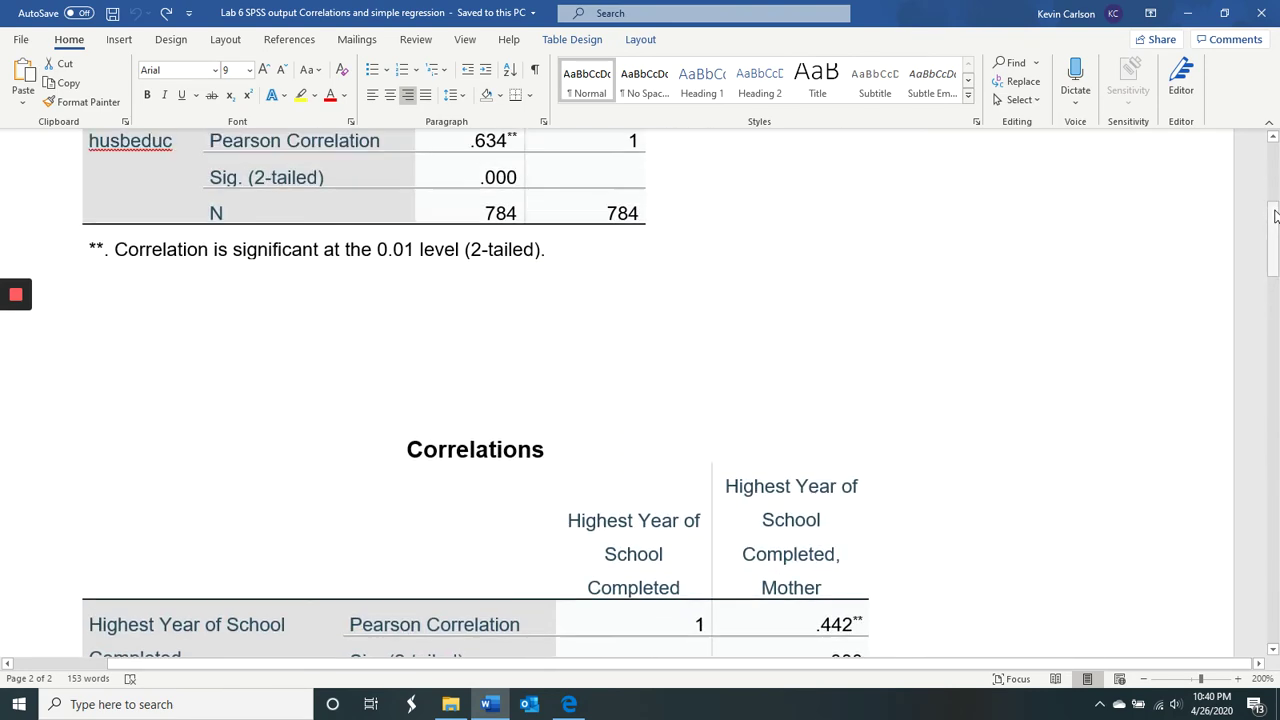
left_click_drag(1274, 268, 1273, 483)
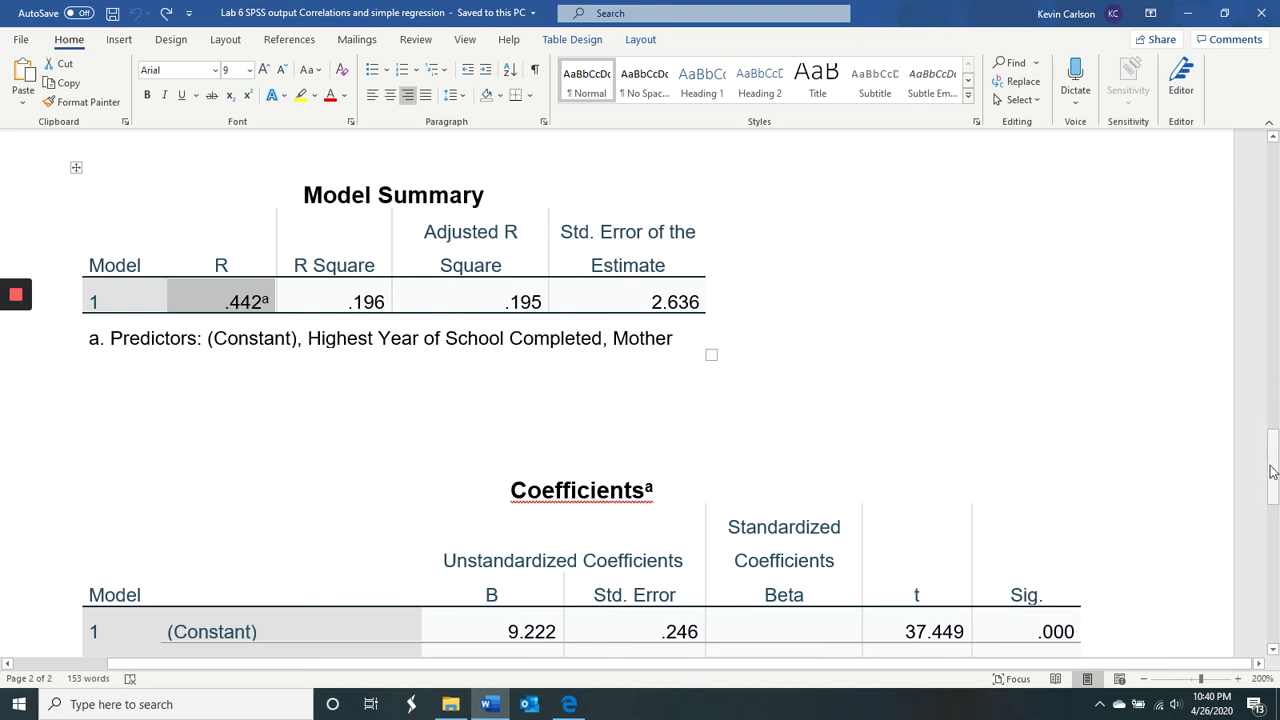
left_click_drag(1276, 472, 1276, 481)
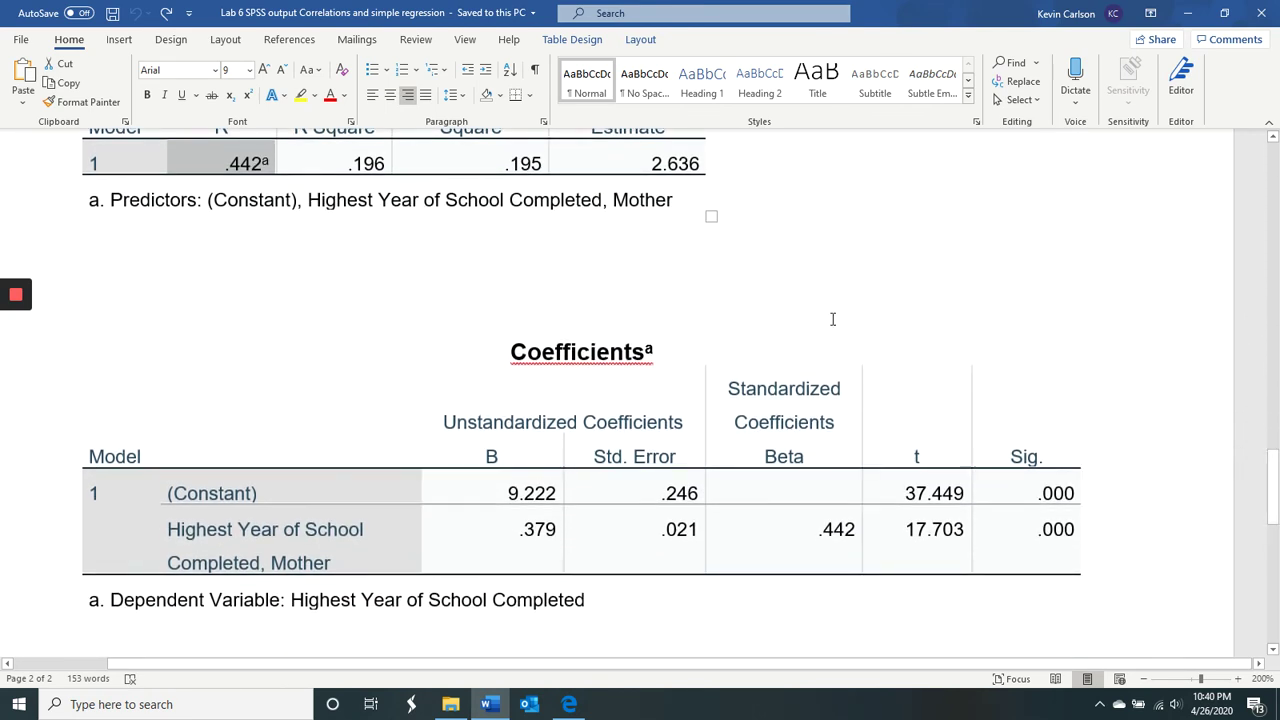
double_click(646, 202)
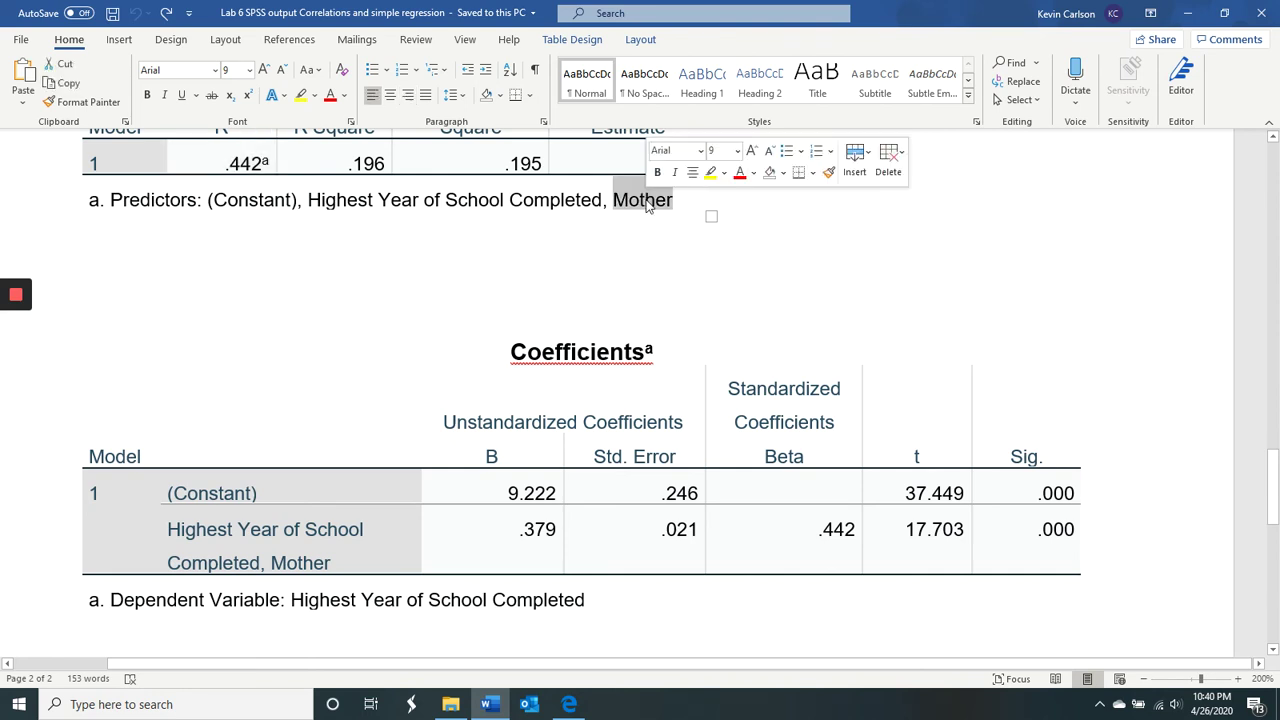
double_click(538, 597)
left_click(884, 228)
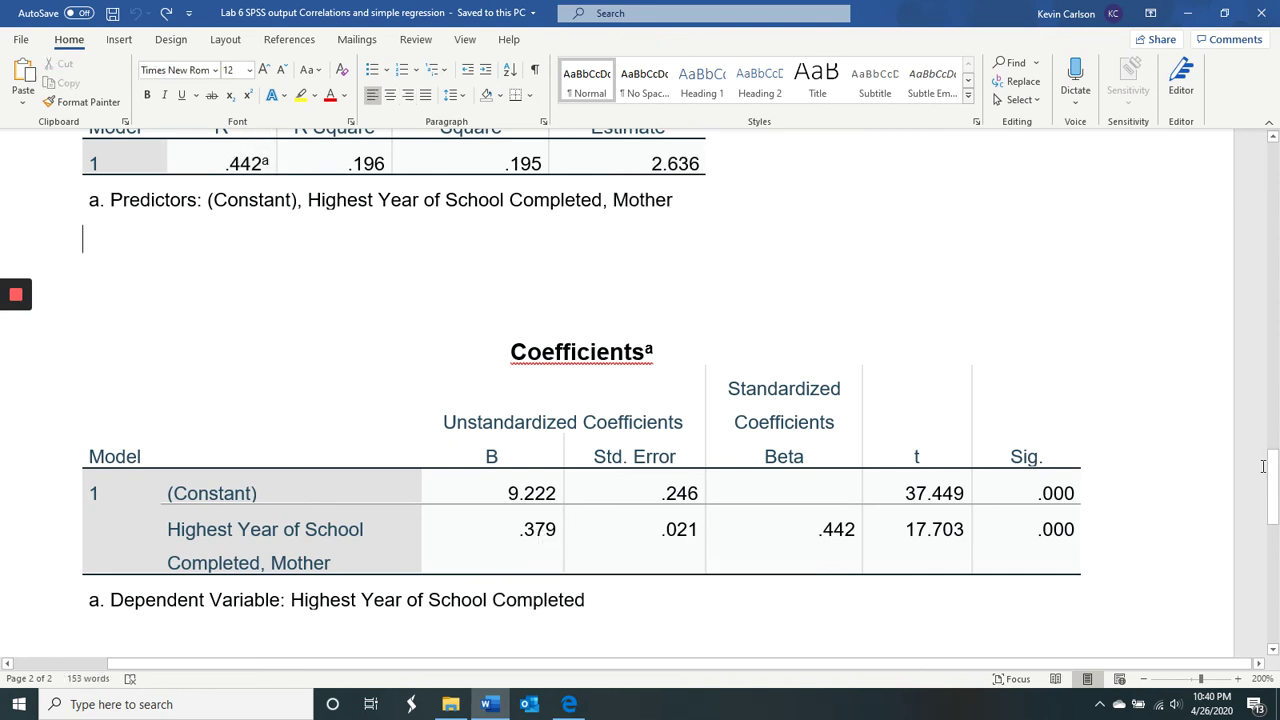
Step: Highlight R Square .196 and scroll down to the Coefficients table
mouse_move(1276, 462)
left_mouse_down()
mouse_move(1276, 448)
mouse_move(1276, 474)
left_mouse_up()
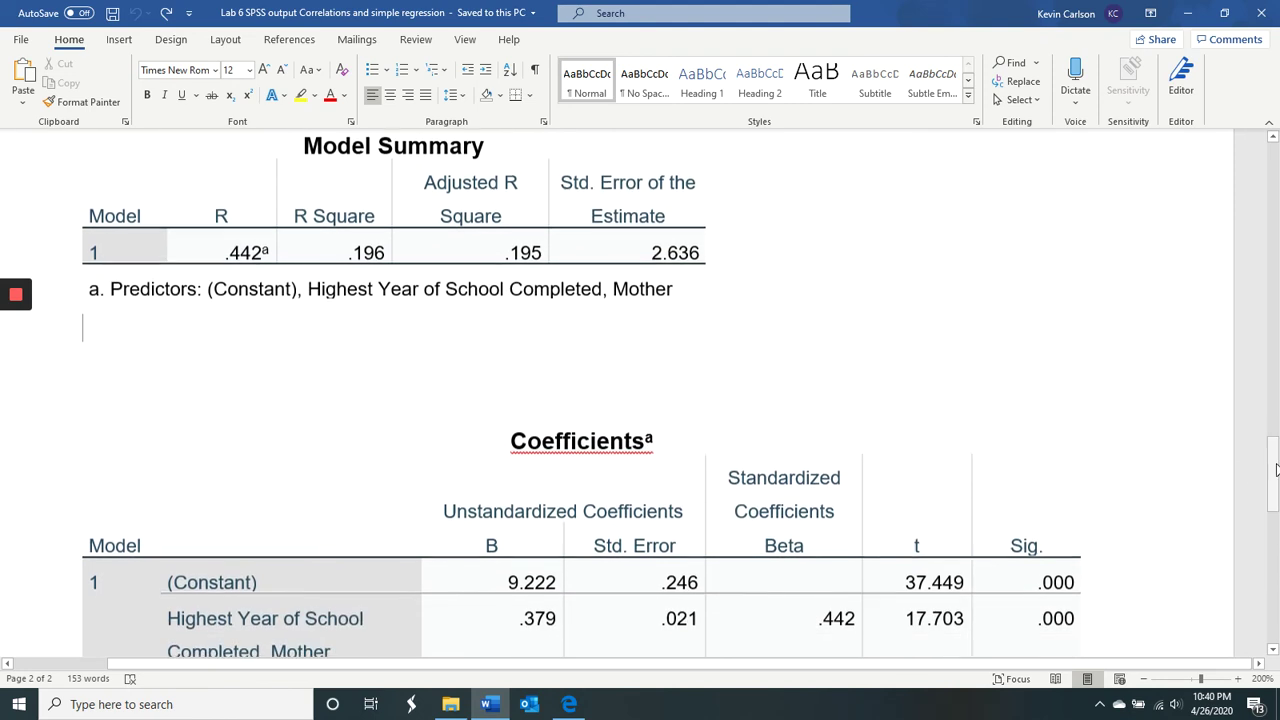
left_click_drag(348, 252, 388, 253)
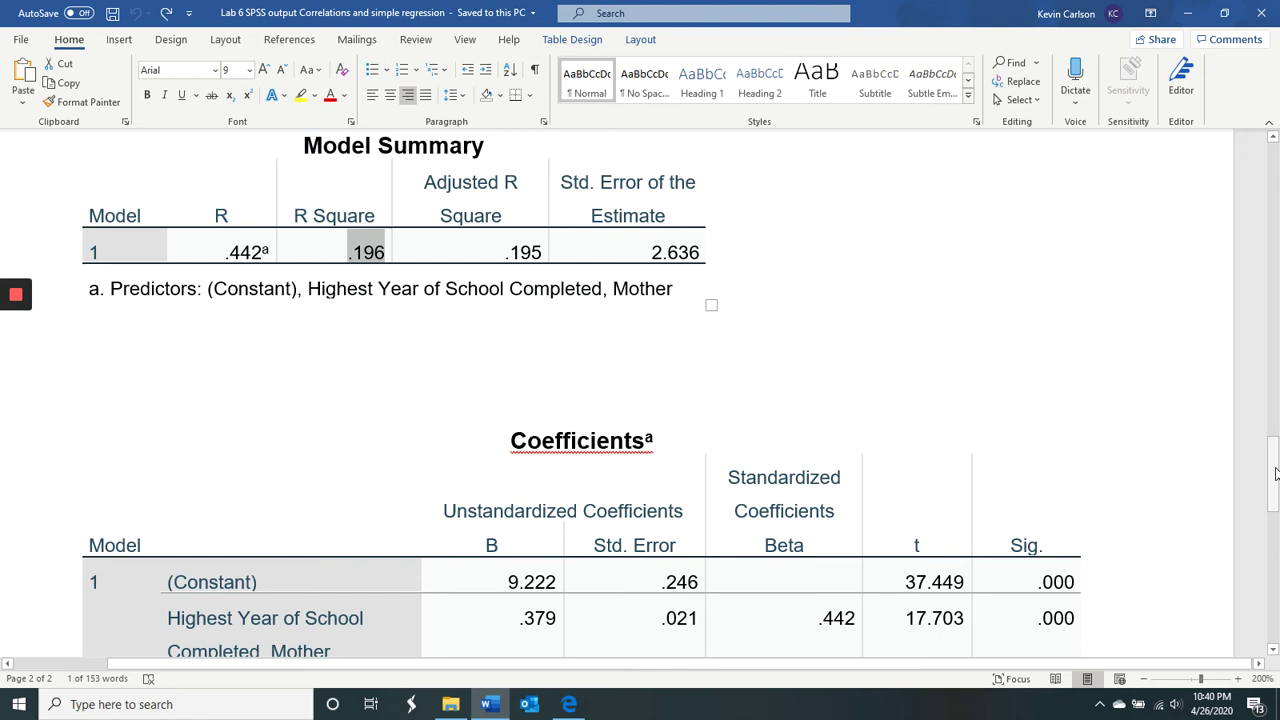
left_click_drag(1275, 473, 1275, 513)
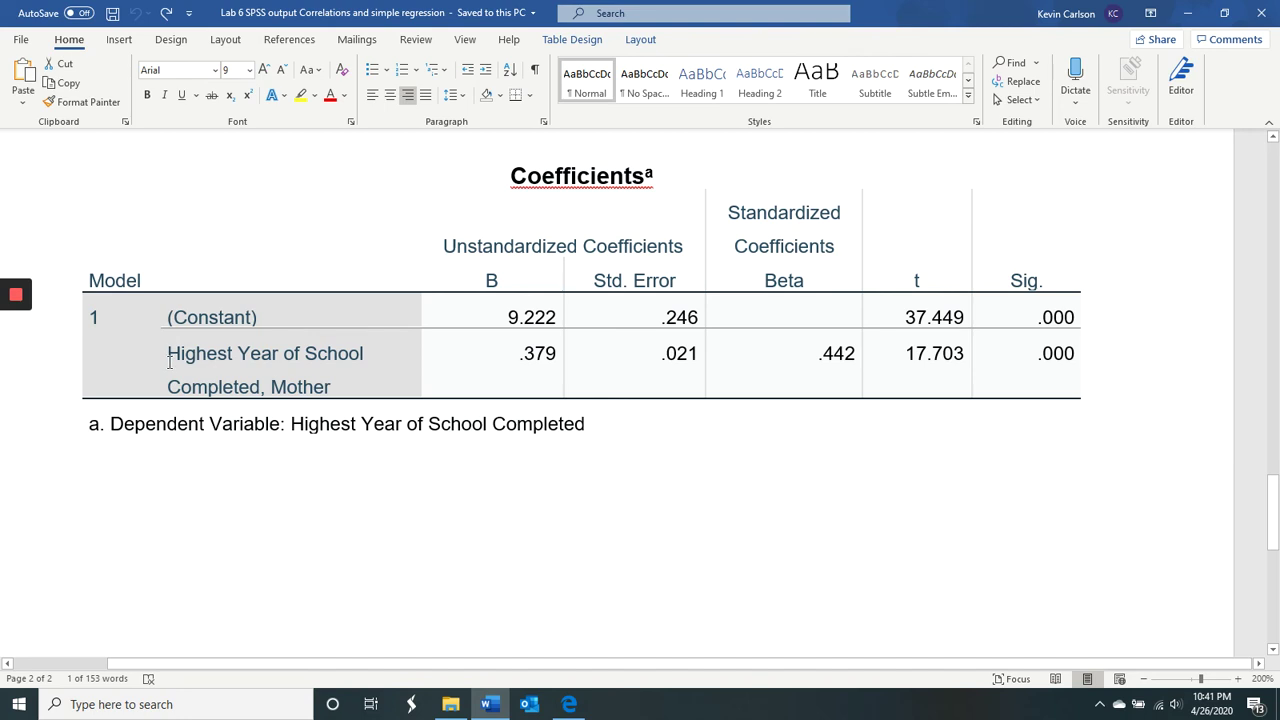
left_click_drag(169, 362, 340, 385)
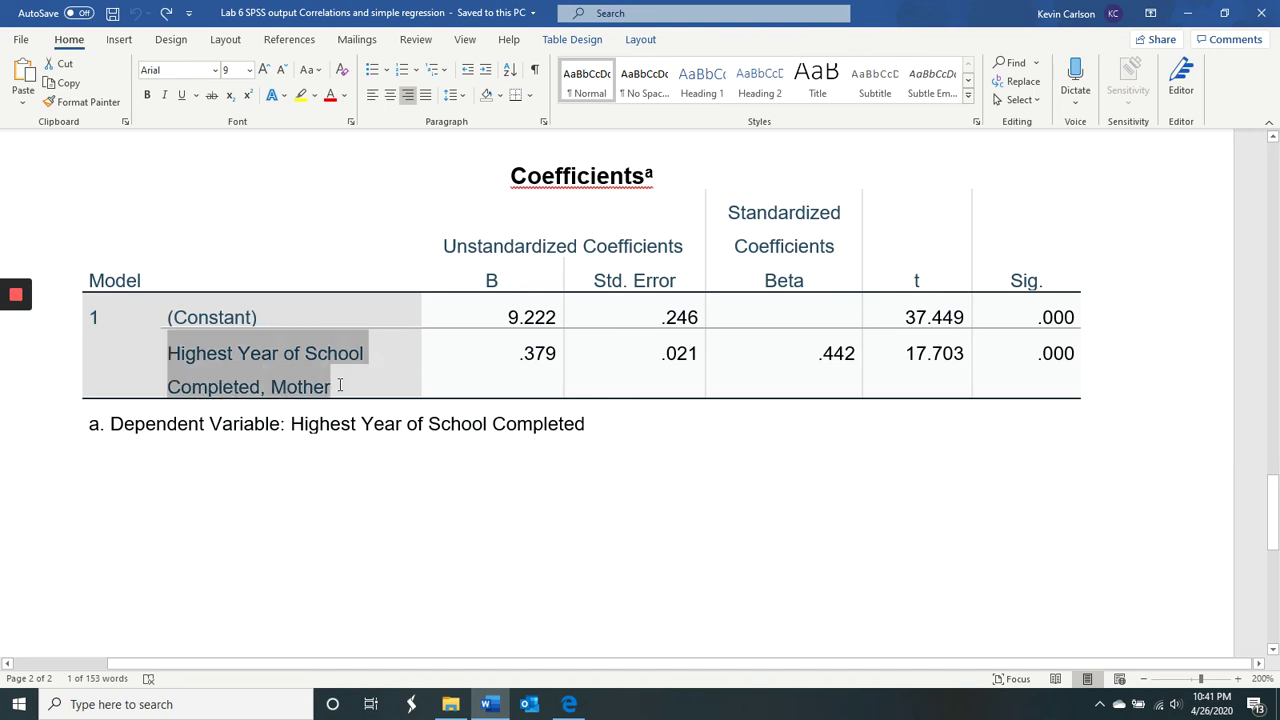
left_click(722, 574)
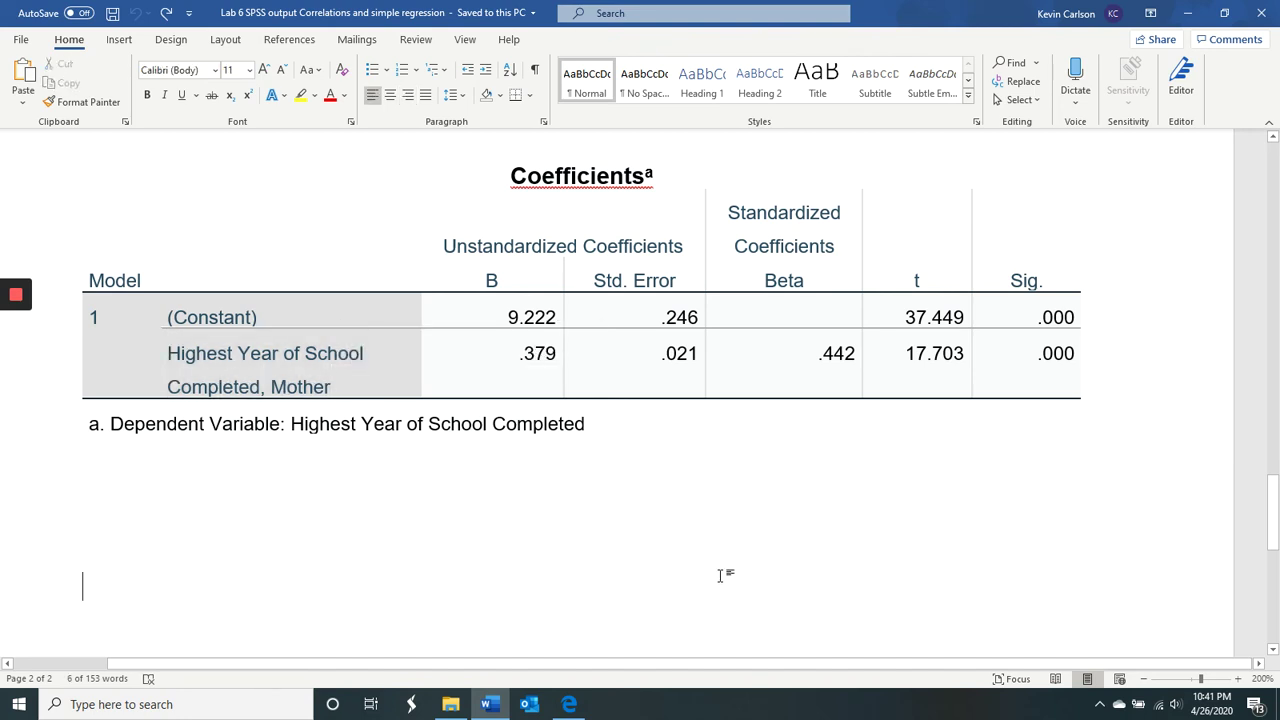
left_click_drag(516, 353, 550, 362)
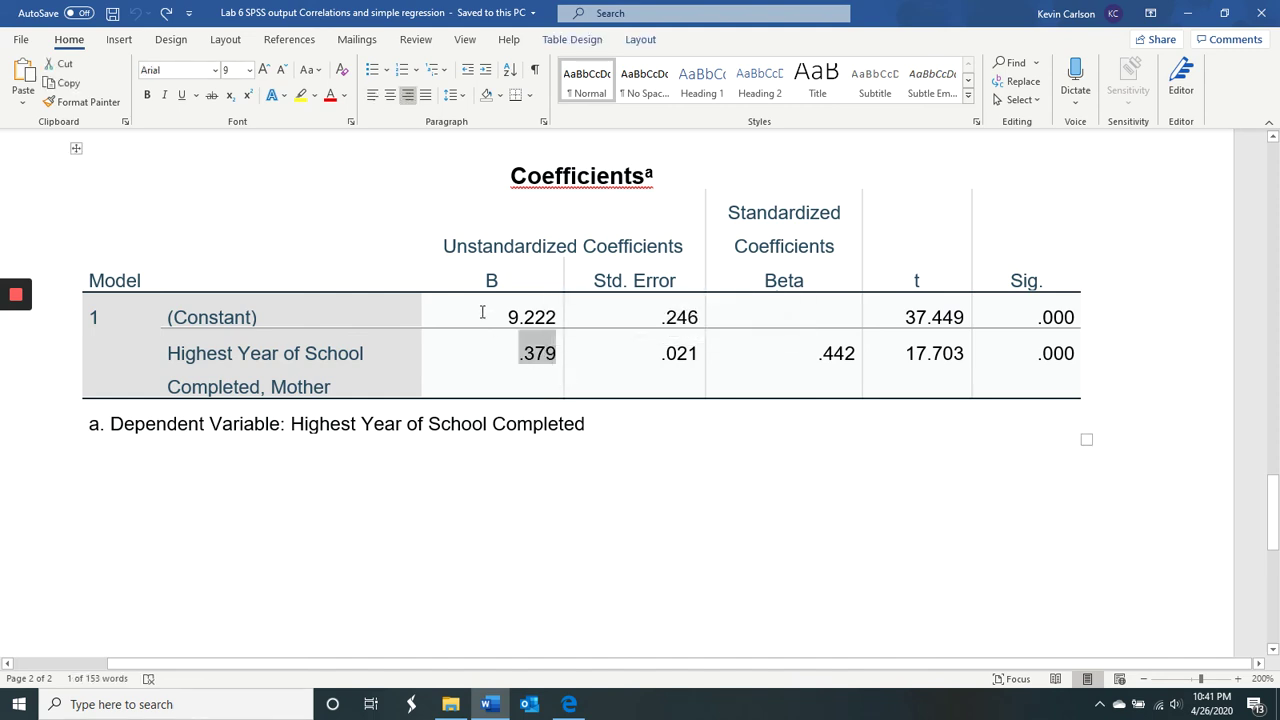
double_click(221, 320)
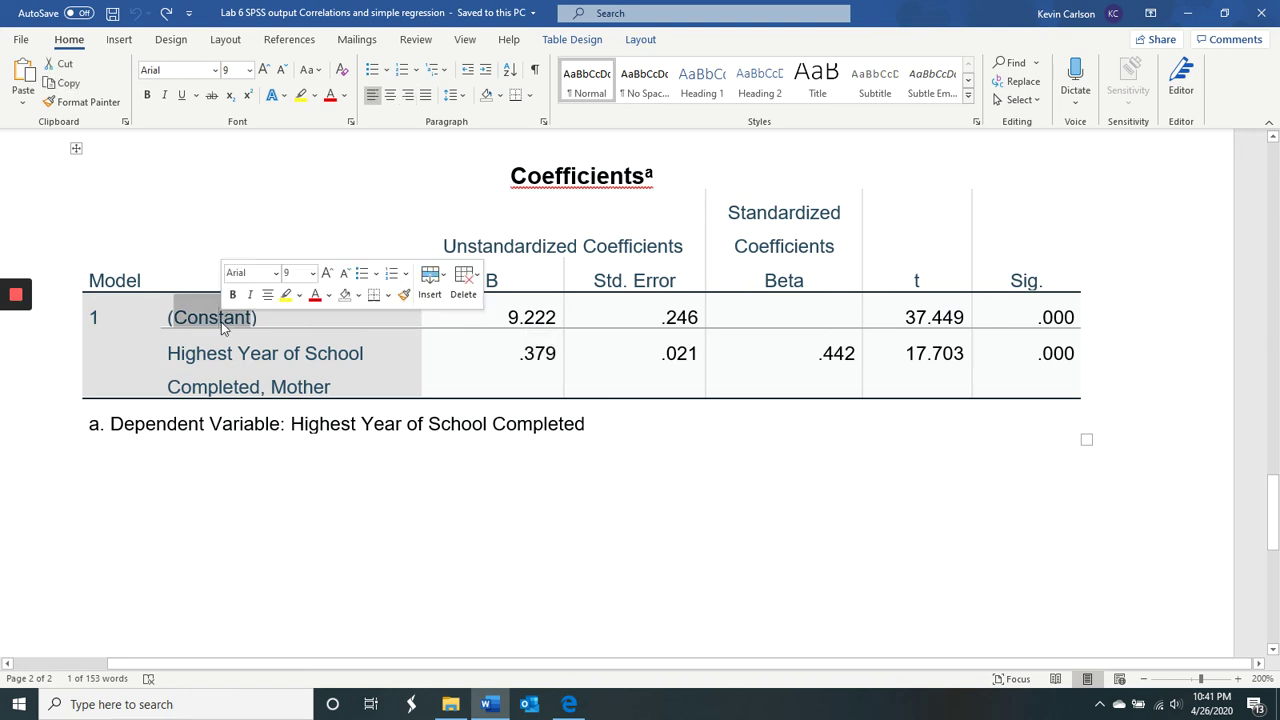
left_click_drag(497, 318, 573, 322)
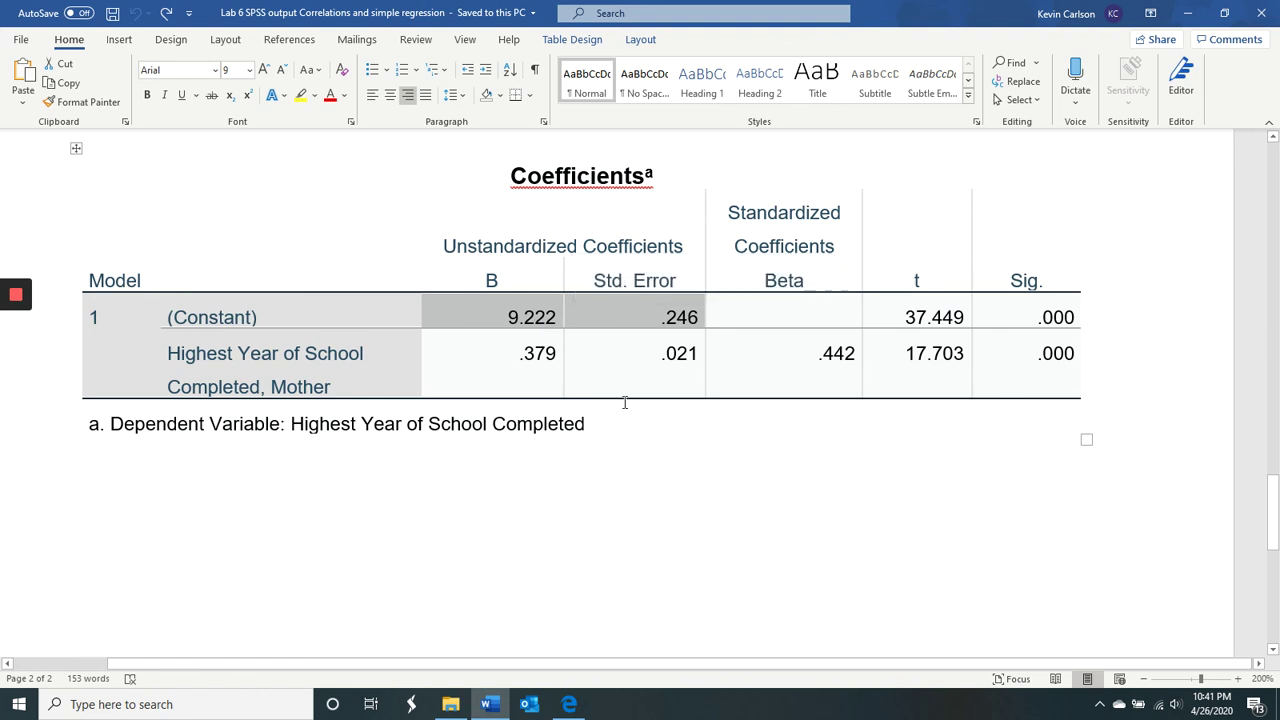
left_click(641, 462)
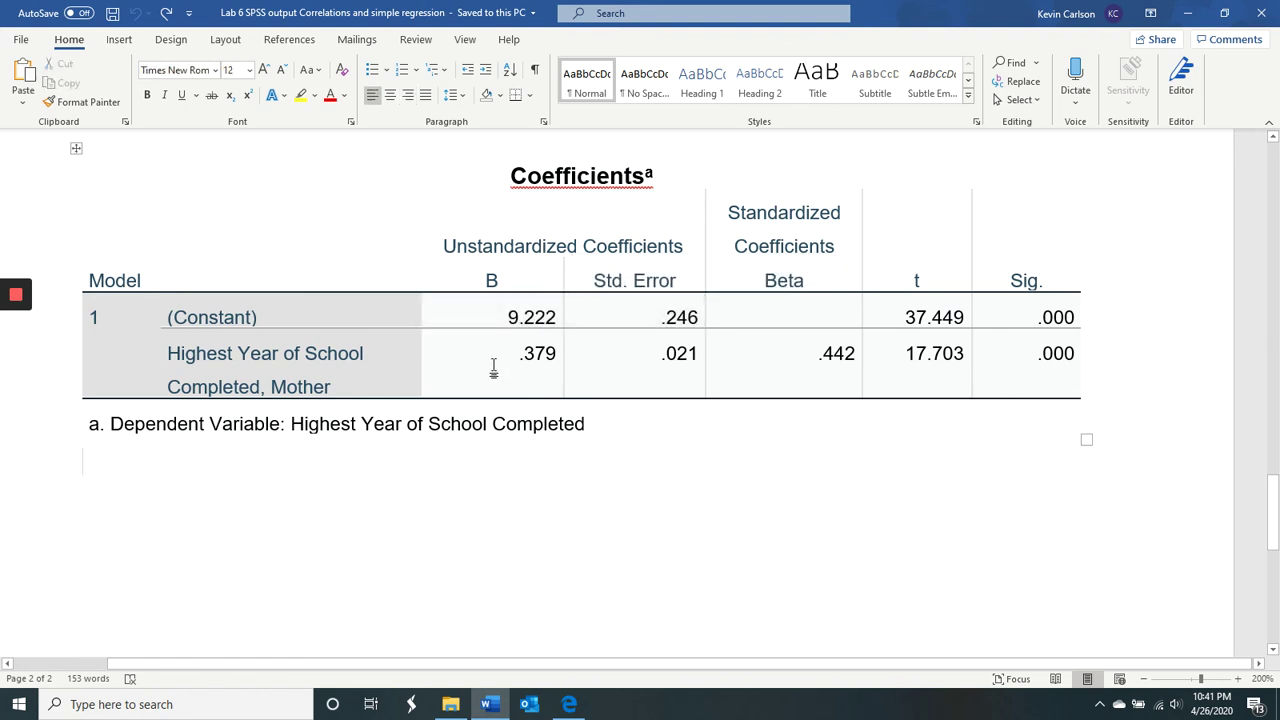
double_click(305, 386)
left_click(305, 386)
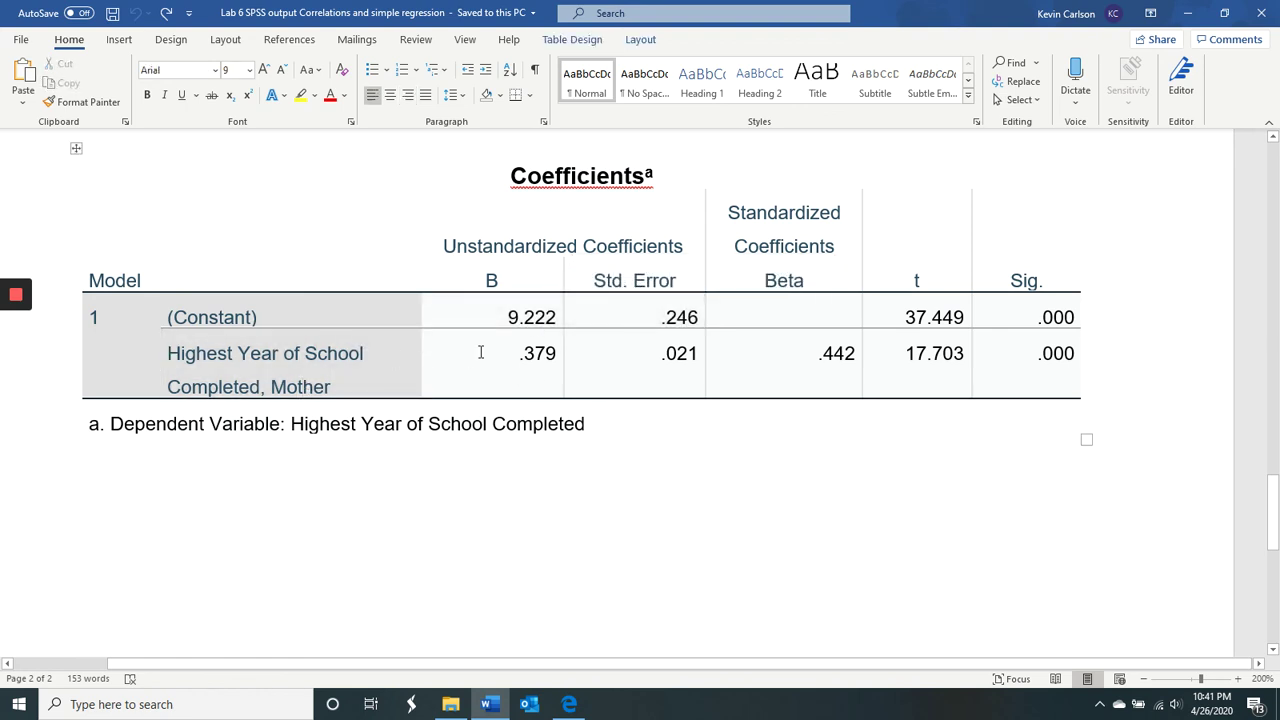
left_click_drag(482, 353, 564, 353)
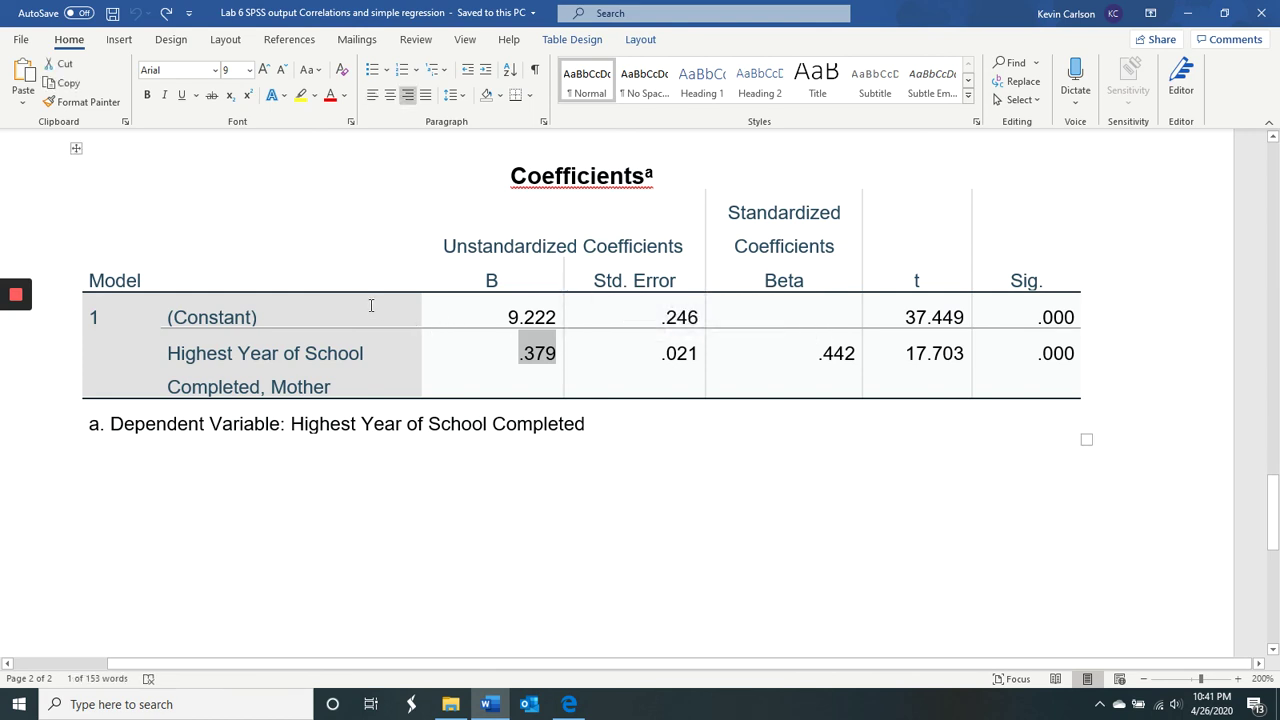
double_click(218, 317)
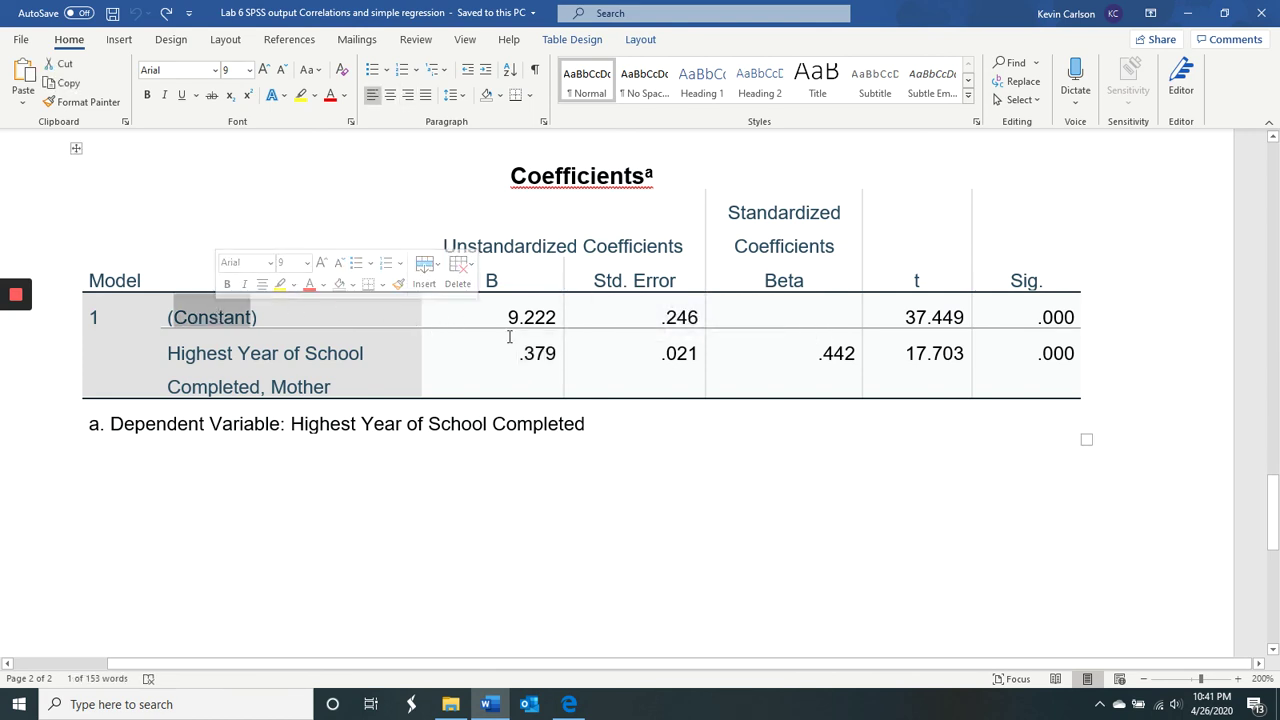
left_click_drag(507, 317, 564, 317)
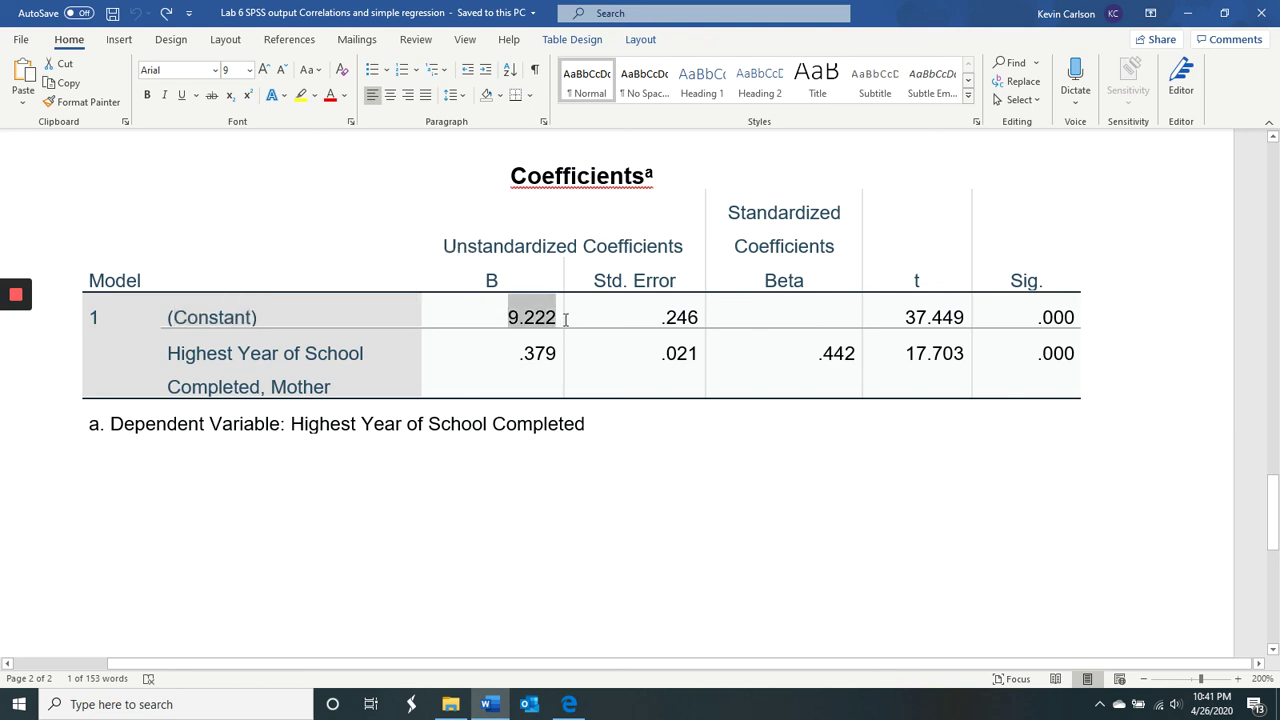
left_click(620, 500)
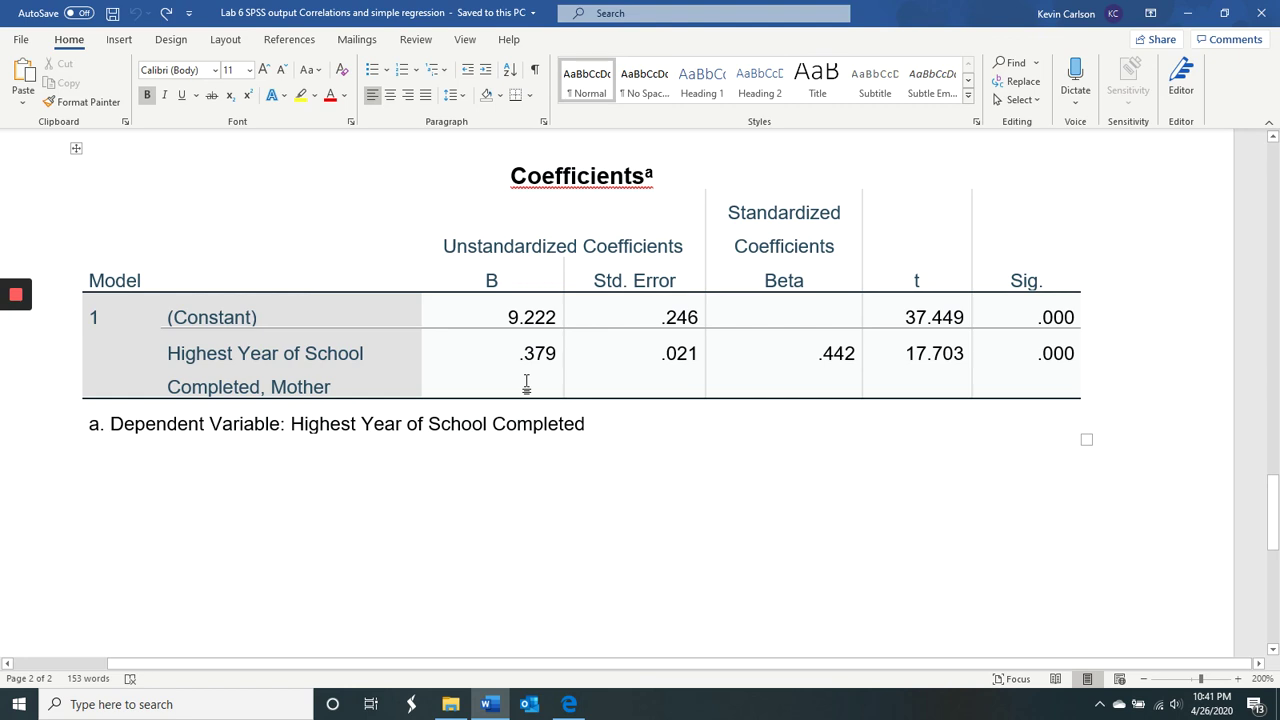
left_click_drag(517, 355, 553, 365)
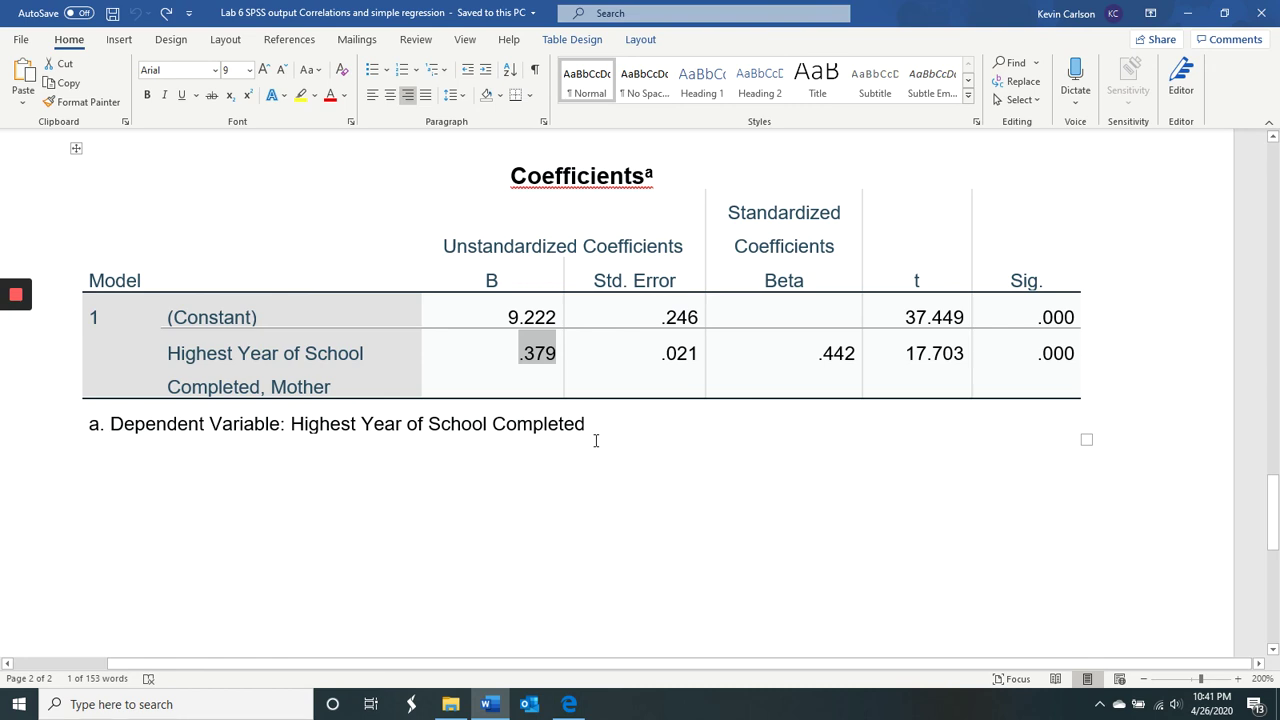
left_click_drag(505, 308, 550, 317)
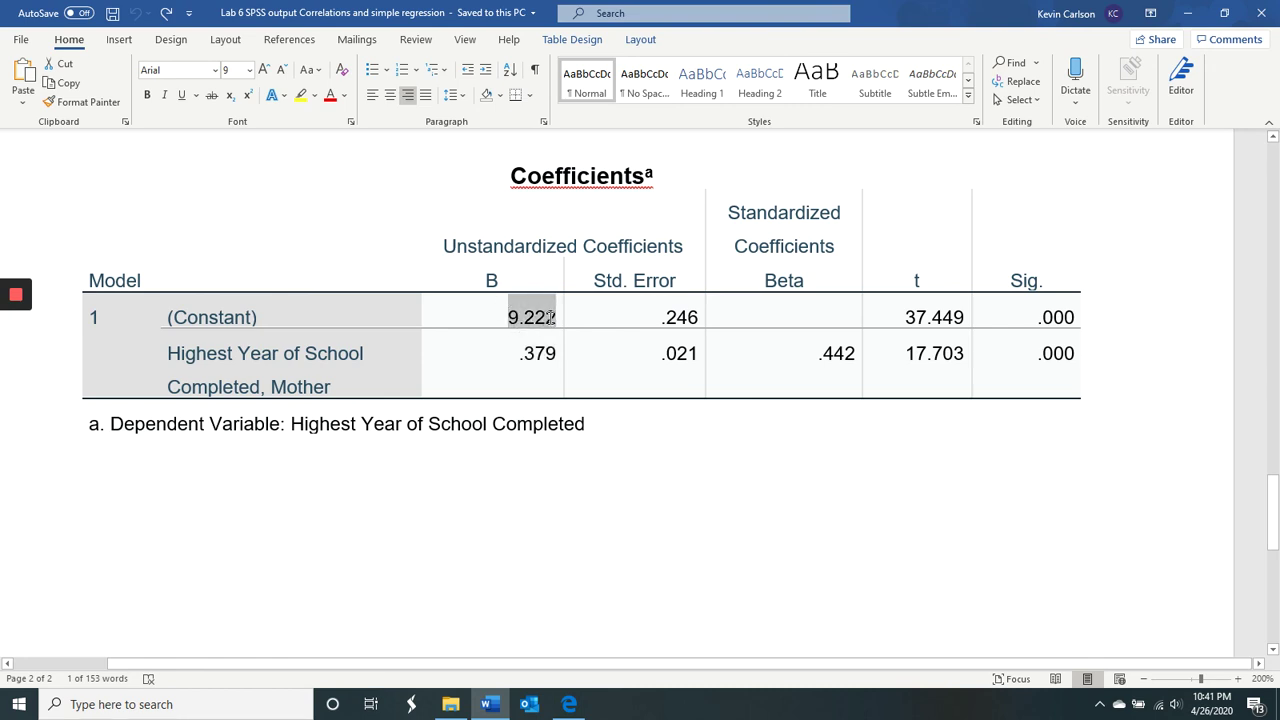
left_click(696, 486)
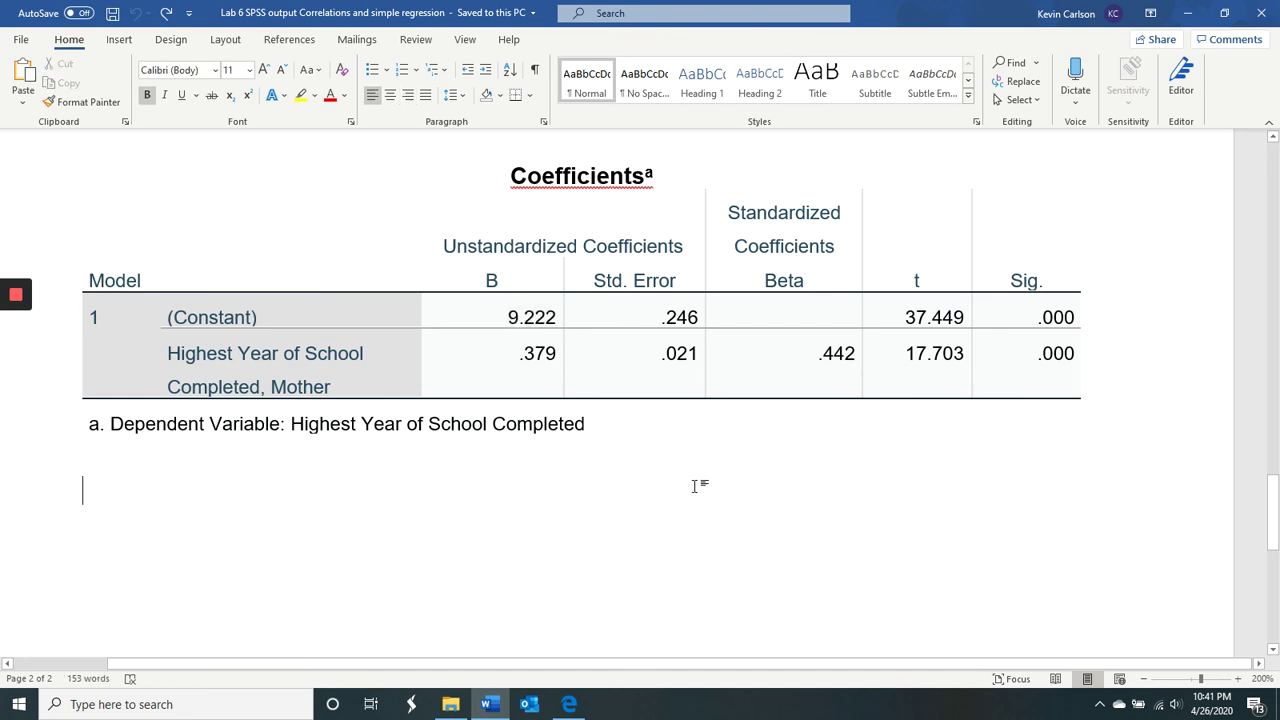